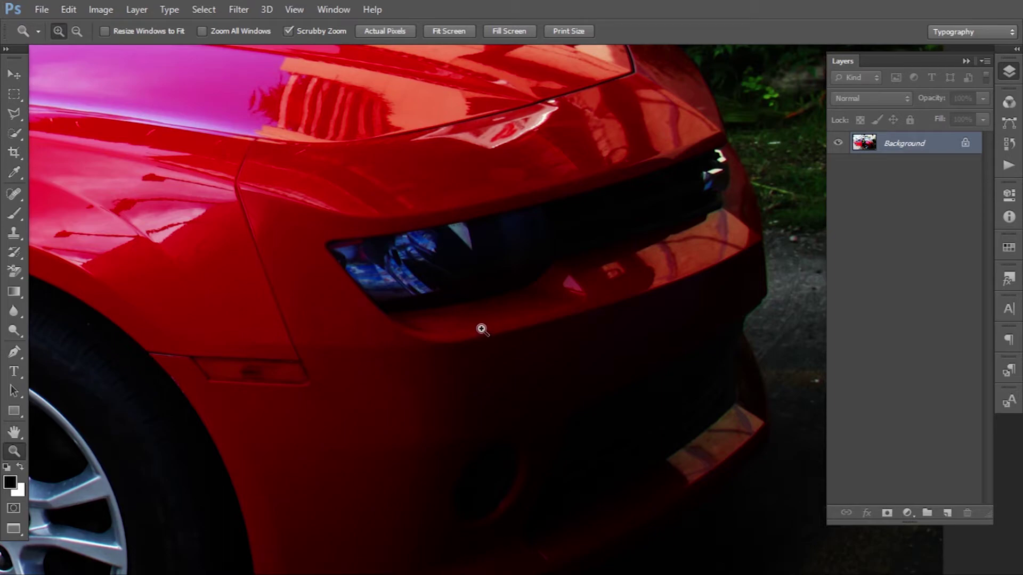
Inspect the red car and the person in front of it at several magnifications.
left_click_drag(503, 320, 482, 378)
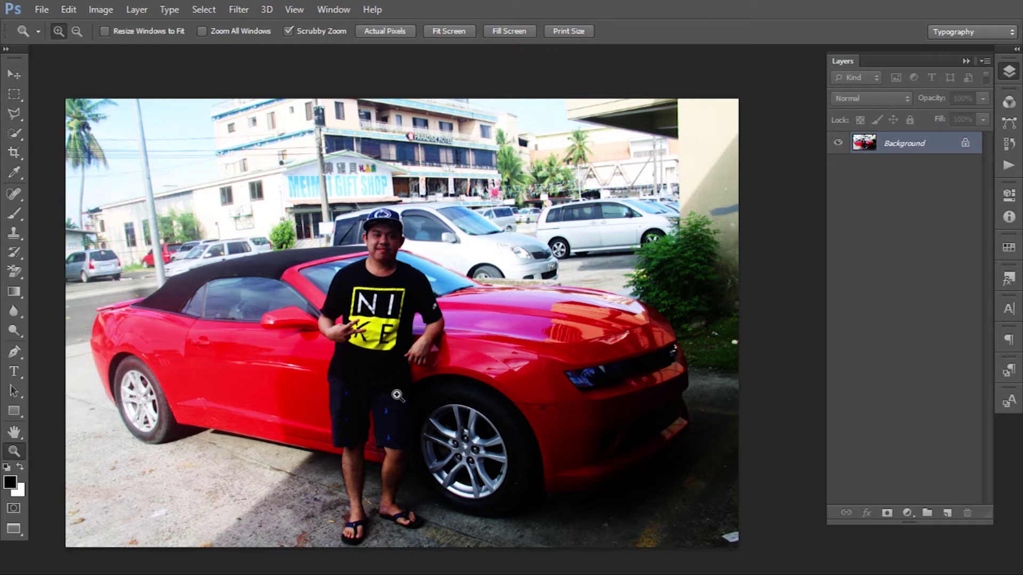
key("ctrl+plus")
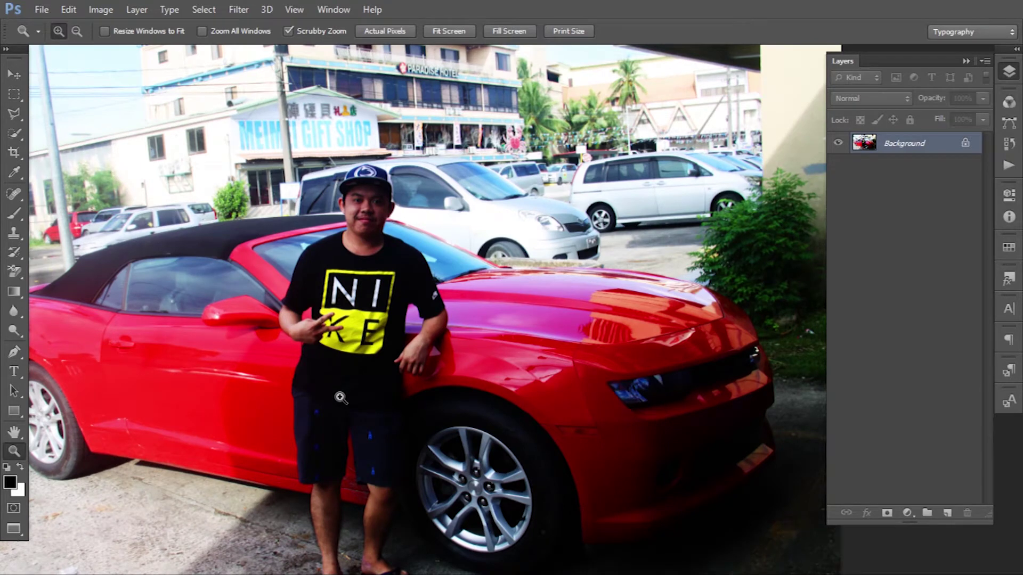
left_click_drag(340, 397, 391, 392)
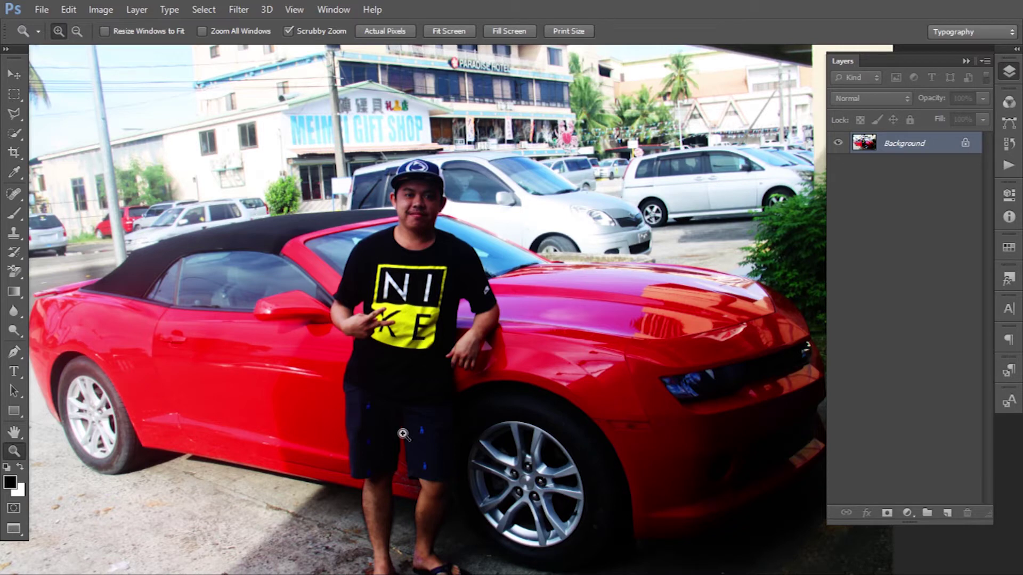
scroll(403, 434, "down", 1)
scroll(403, 435, "right", 1)
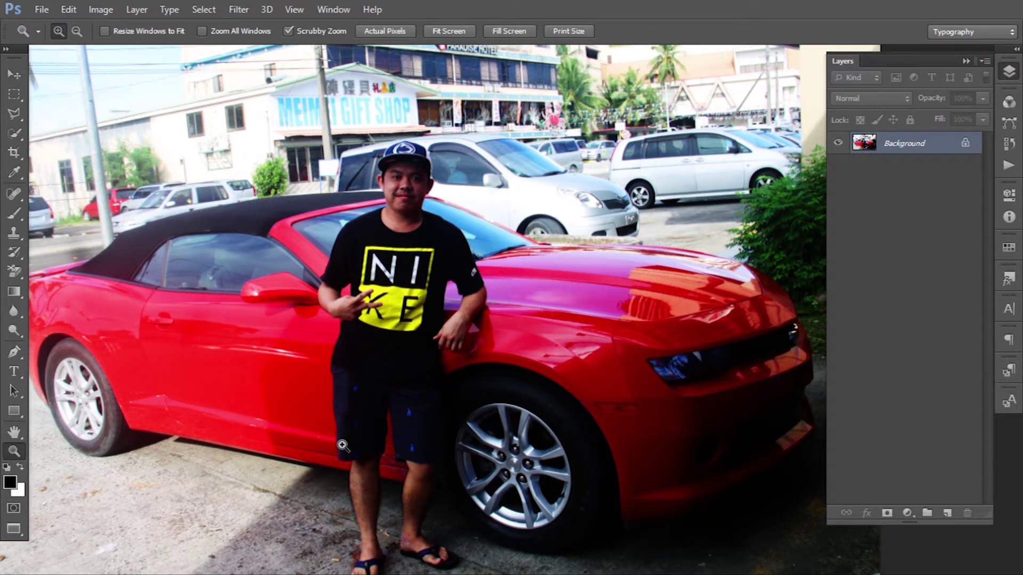
left_click_drag(342, 445, 374, 421)
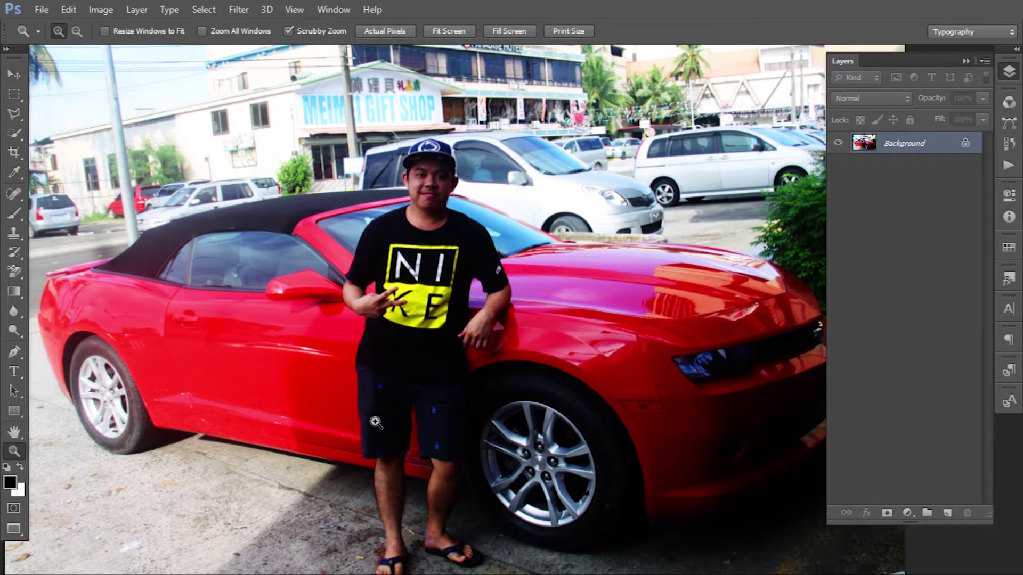
left_click_drag(384, 379, 403, 377)
left_click_drag(309, 383, 339, 390)
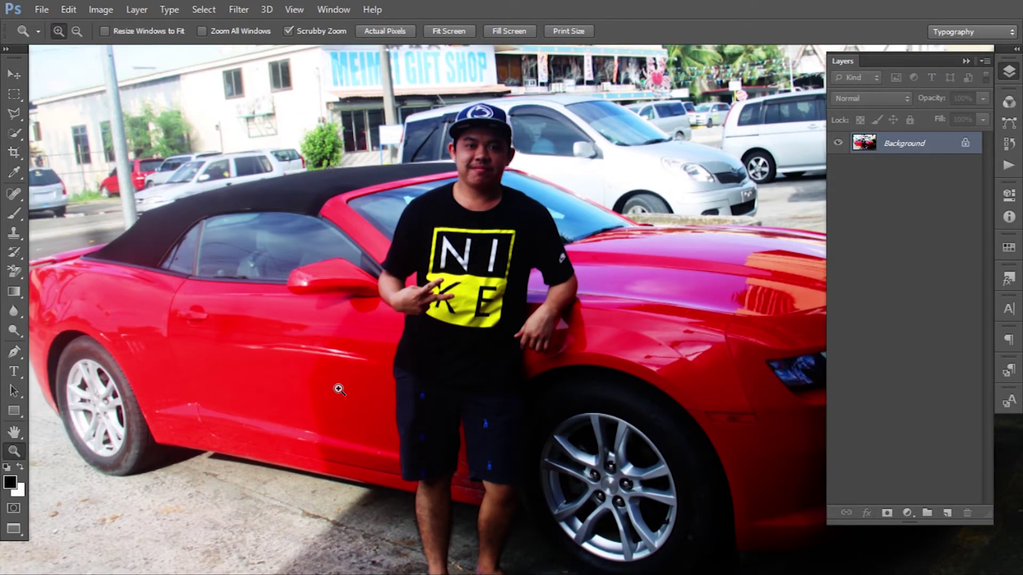
Select the red rear quarter and door panels of the car with the Quick Selection tool.
key("w")
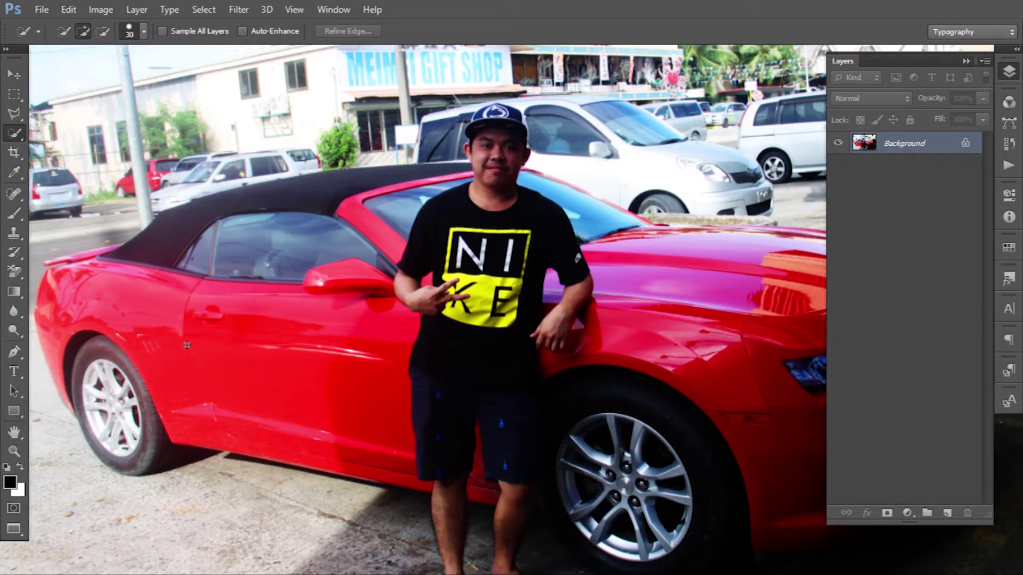
mouse_move(232, 348)
left_mouse_down()
mouse_move(253, 345)
mouse_move(197, 346)
mouse_move(83, 295)
left_mouse_up()
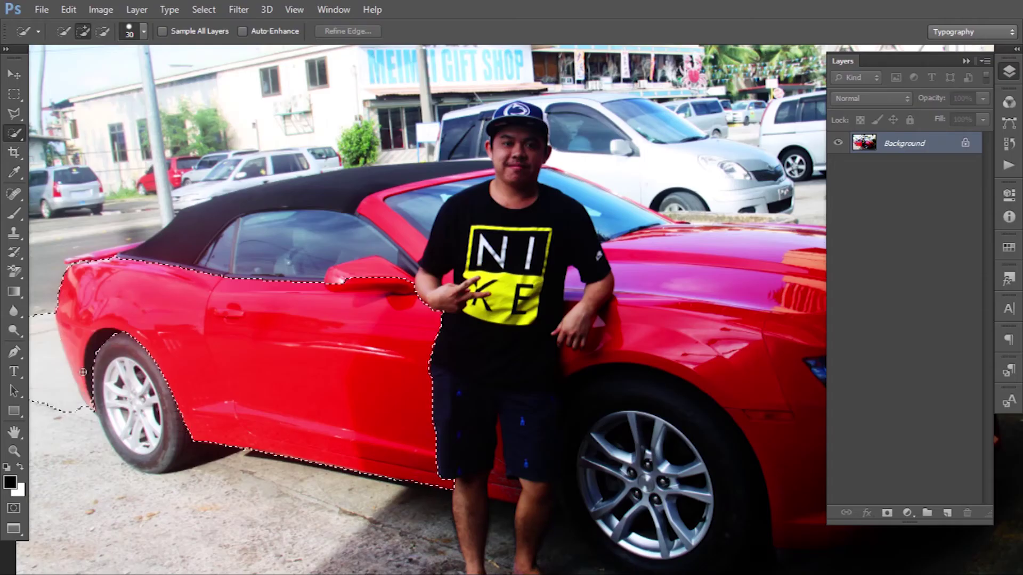
key("ctrl+d")
mouse_move(610, 386)
left_mouse_down()
mouse_move(334, 297)
mouse_move(213, 221)
mouse_move(132, 236)
mouse_move(104, 259)
mouse_move(110, 245)
left_mouse_up()
Paint black over the selected side of the car with the Brush at 50% opacity and deselect.
key("b")
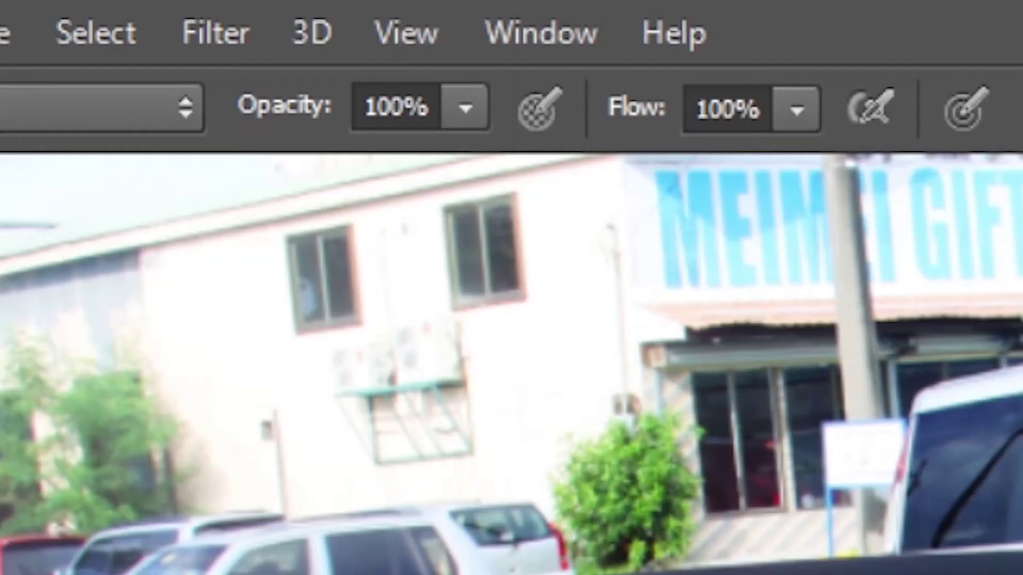
key("5")
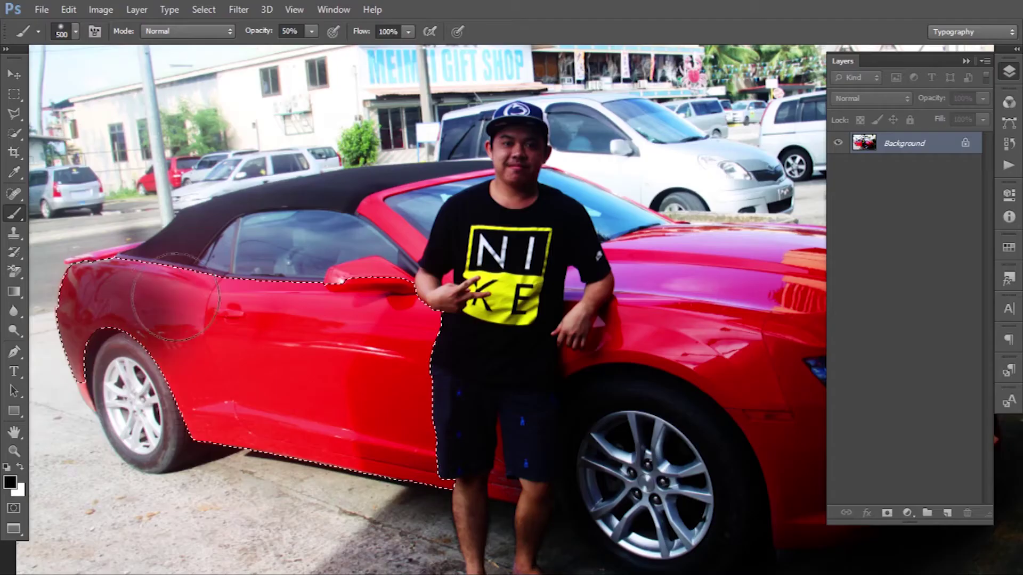
mouse_move(107, 315)
left_mouse_down()
mouse_move(320, 336)
mouse_move(93, 412)
mouse_move(110, 305)
mouse_move(379, 304)
mouse_move(228, 395)
mouse_move(420, 450)
mouse_move(288, 342)
mouse_move(67, 370)
mouse_move(203, 313)
mouse_move(413, 347)
mouse_move(388, 460)
left_mouse_up()
key("ctrl+d")
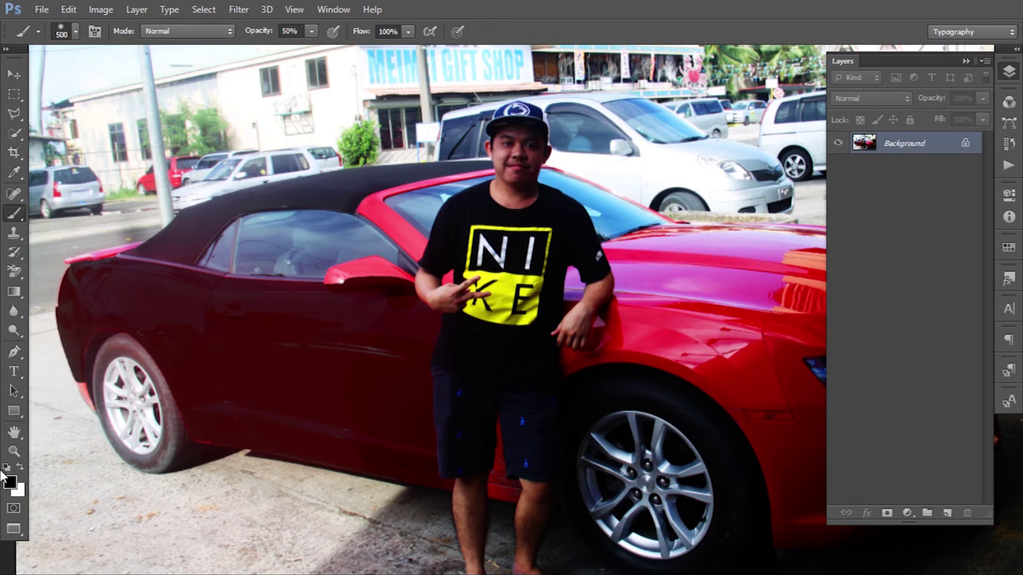
Undo the deselection and the black brush painting on the car's side.
key("ctrl+alt+z")
key("ctrl+alt+z")
key("ctrl+alt+z")
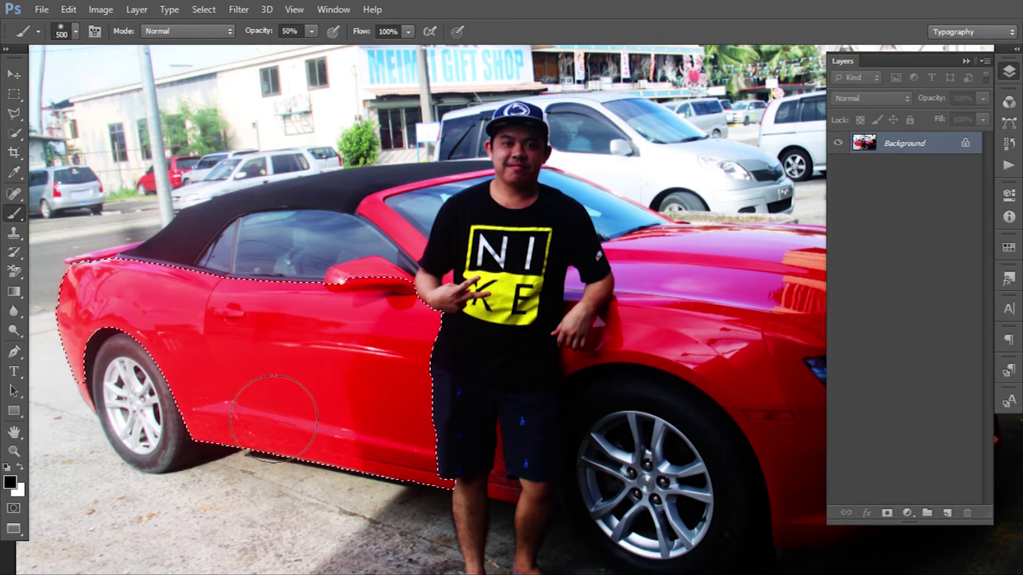
Adjust the selected panels with Selective Color, setting Reds to Cyan +70, Magenta -96, Yellow +7 and Black -29.
left_click(109, 10)
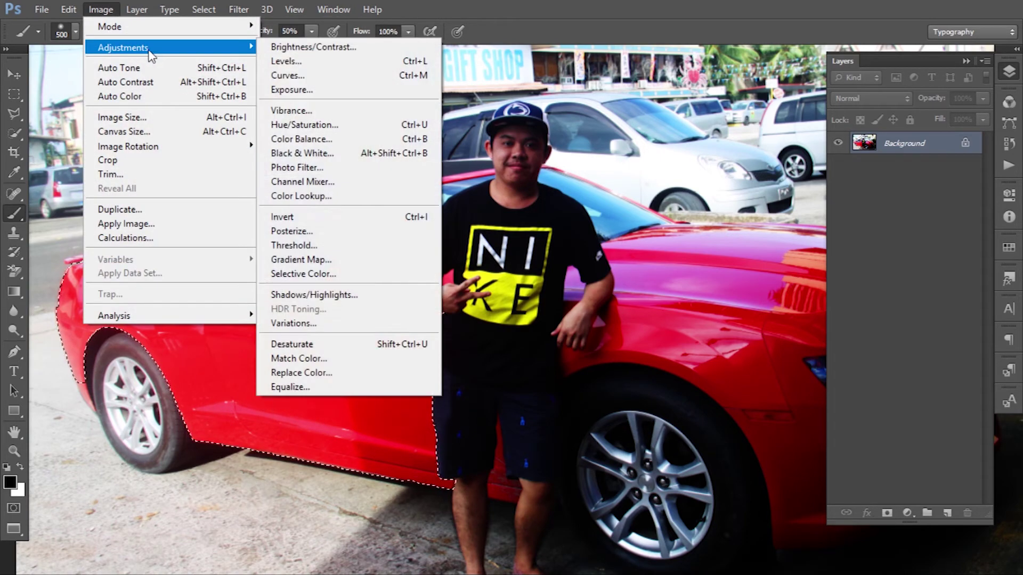
mouse_move(247, 47)
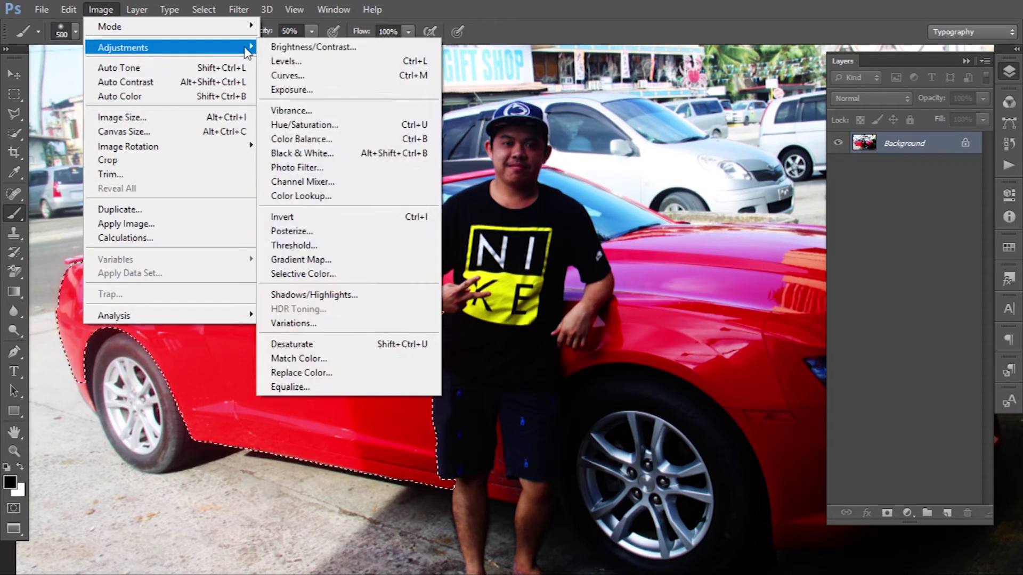
left_click(299, 276)
left_click_drag(185, 132, 540, 96)
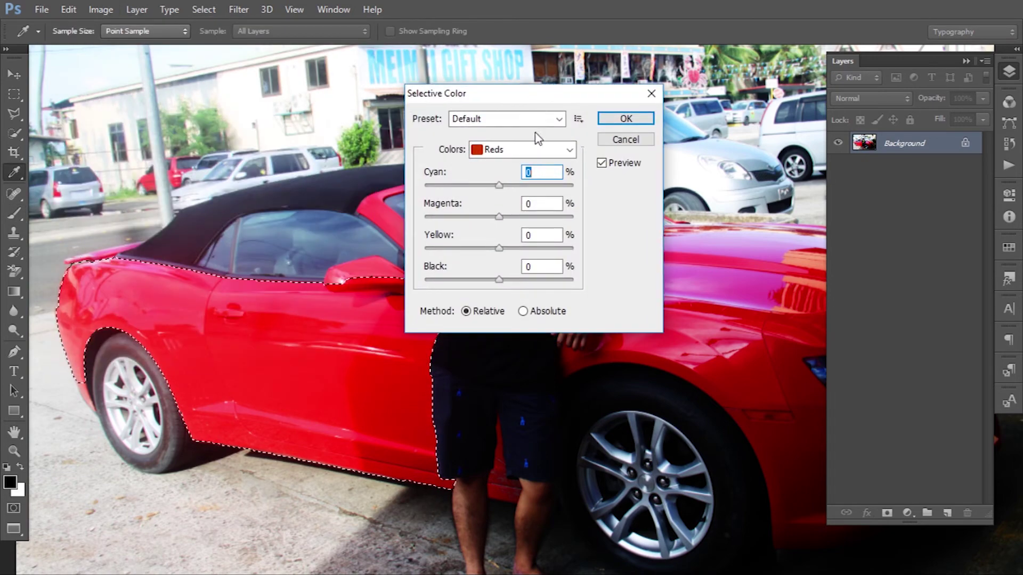
left_click_drag(500, 188, 551, 187)
left_click_drag(499, 216, 427, 216)
left_click_drag(499, 247, 535, 247)
left_click_drag(499, 281, 478, 281)
left_click_drag(538, 248, 506, 253)
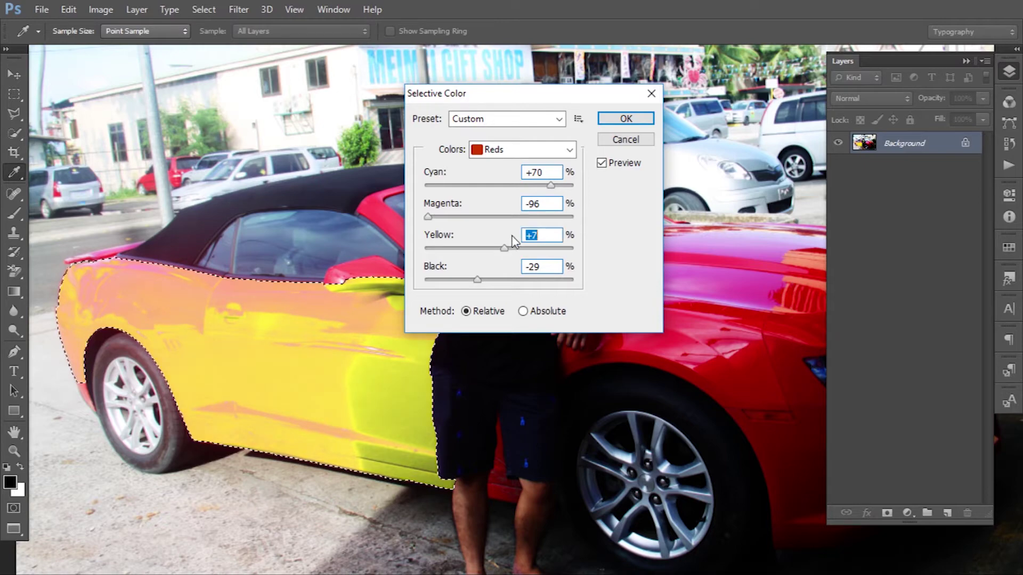
Check the recoloured side panels up close, apply the Selective Color adjustment, and undo it.
left_click_drag(469, 93, 589, 62)
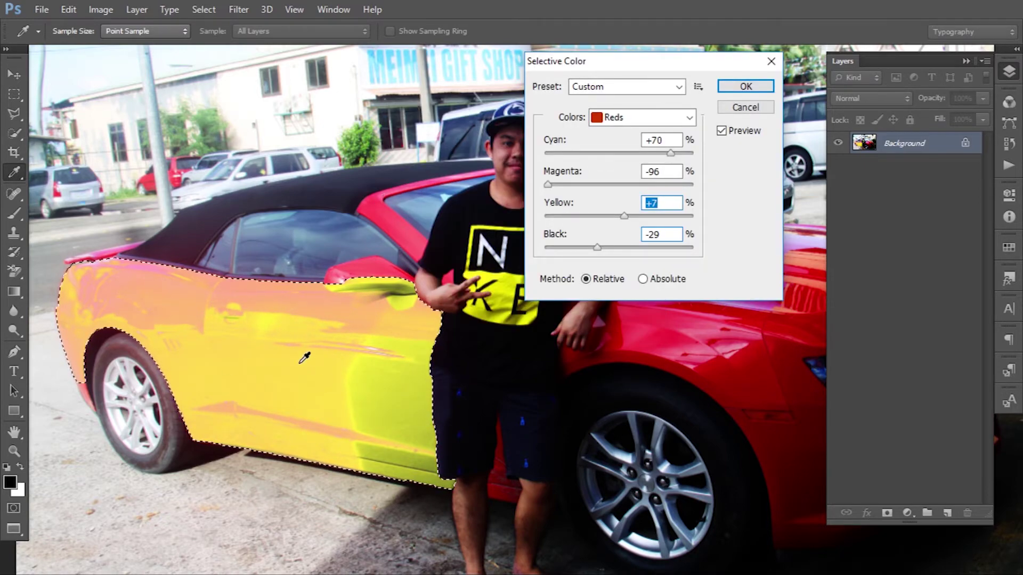
key("ctrl+plus")
key("ctrl+plus")
left_click_drag(244, 346, 465, 347)
scroll(256, 320, "down", 2)
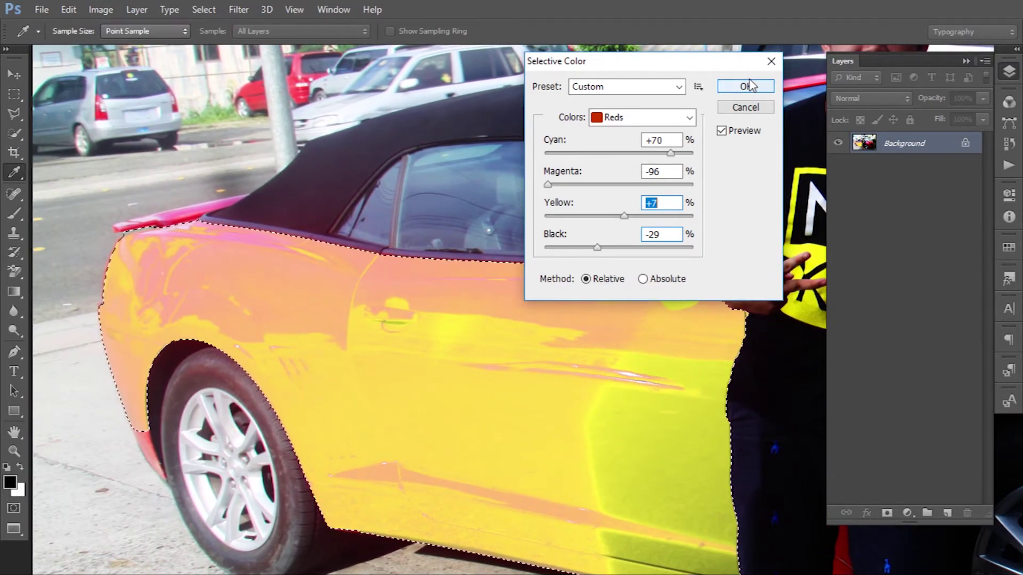
left_click(745, 85)
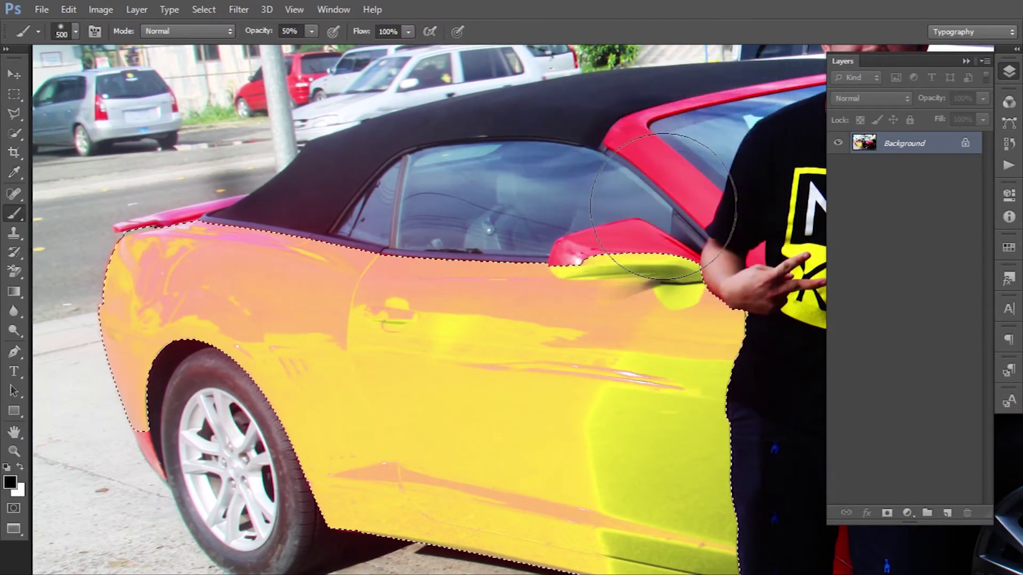
key("ctrl+z")
scroll(397, 347, "down", 2)
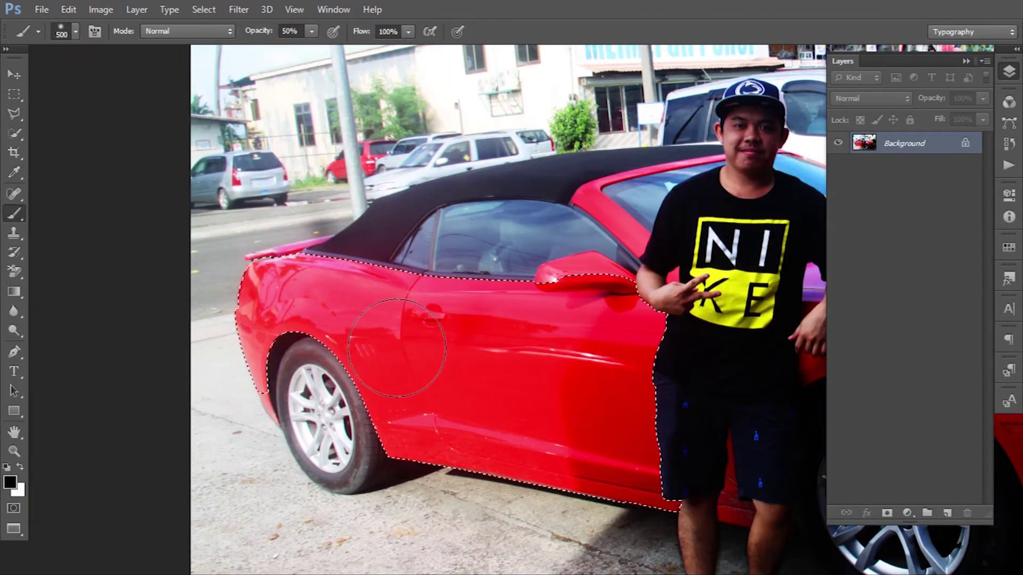
Start a Color Balance adjustment on the selected panels with midtones of Cyan-Red -59 and Magenta-Green -100.
left_click(101, 9)
mouse_move(122, 47)
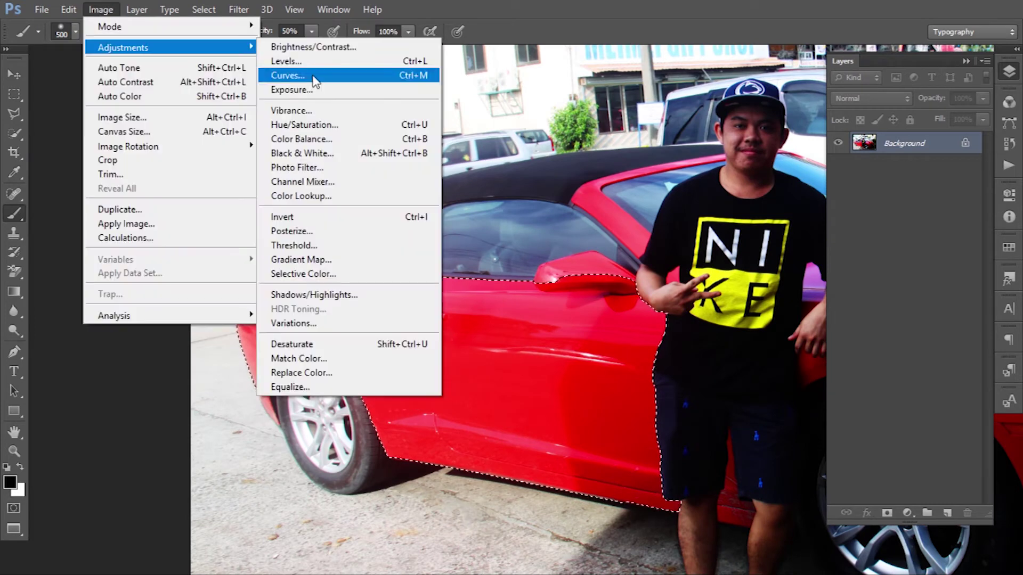
left_click(330, 140)
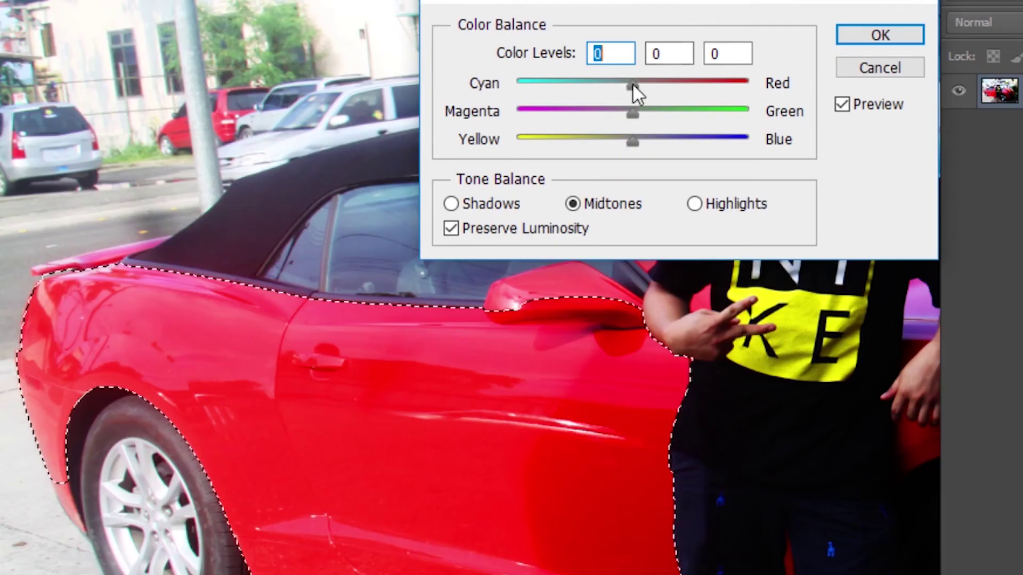
left_click_drag(481, 188, 546, 190)
left_click_drag(733, 91, 572, 98)
left_click_drag(632, 113, 517, 112)
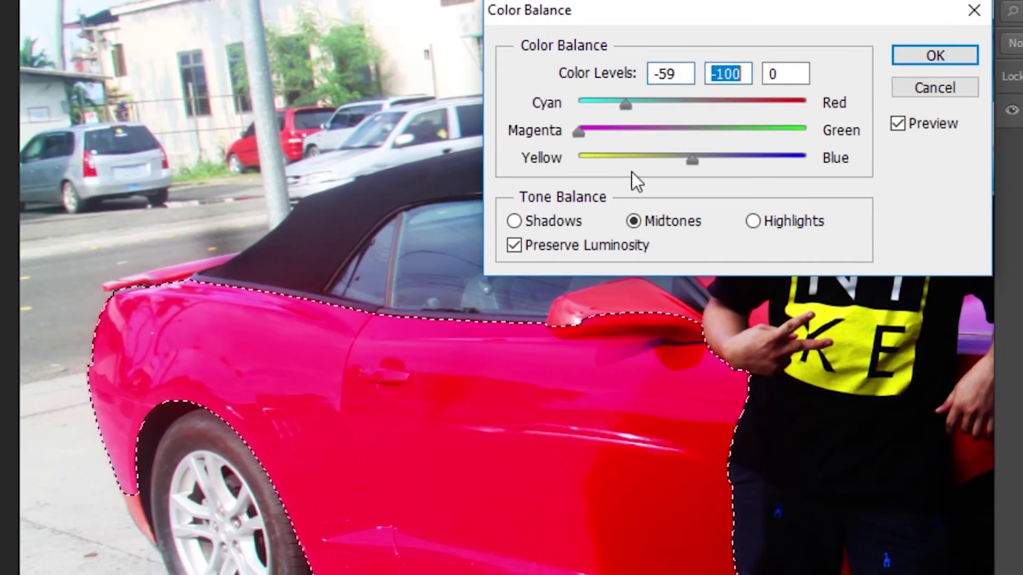
Set the Color Balance highlights to +51, -34 and -77, apply the adjustment, and deselect the panels.
left_click_drag(692, 157, 652, 158)
left_click_drag(578, 132, 623, 131)
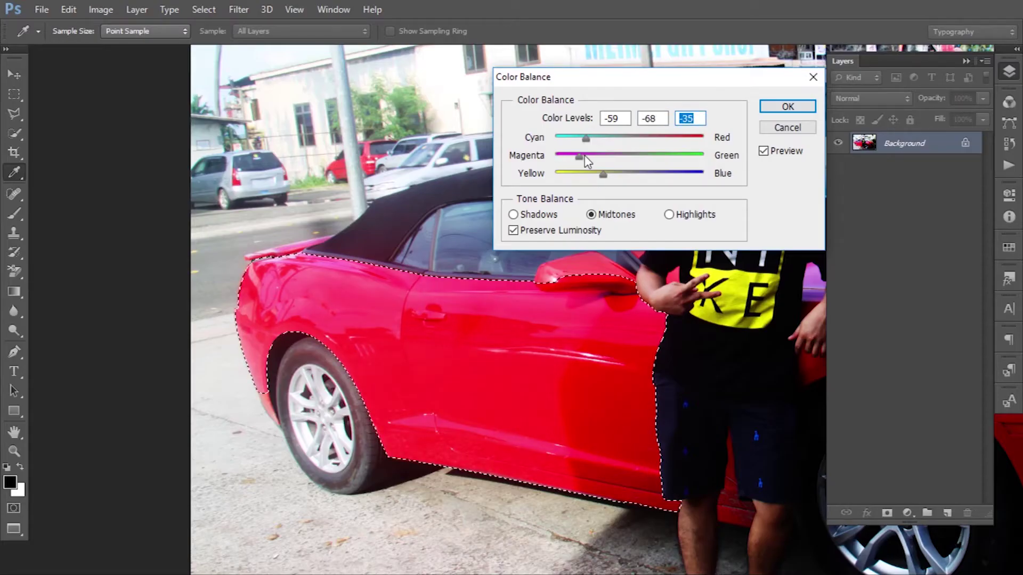
left_click_drag(586, 160, 659, 160)
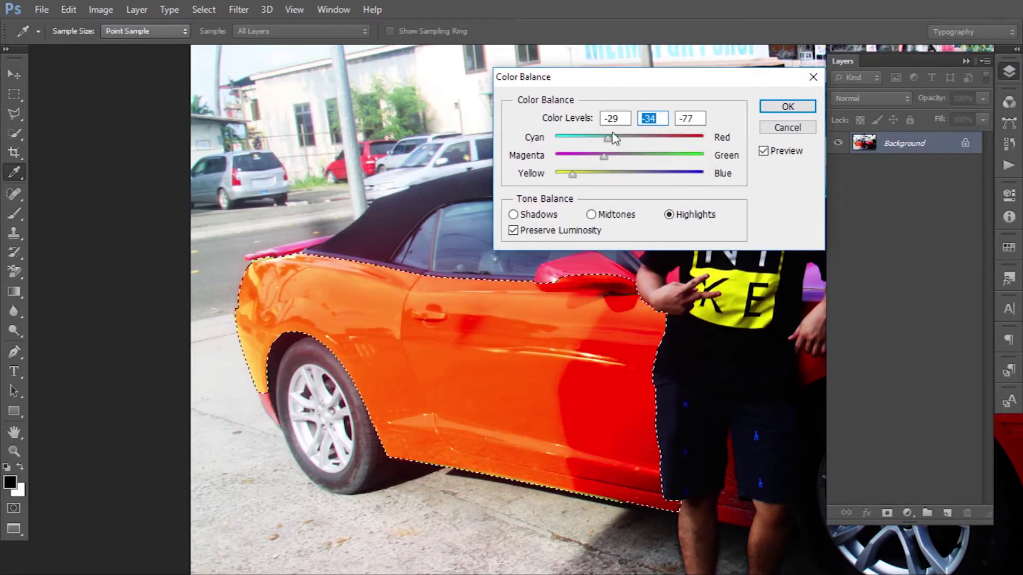
left_click_drag(613, 139, 667, 139)
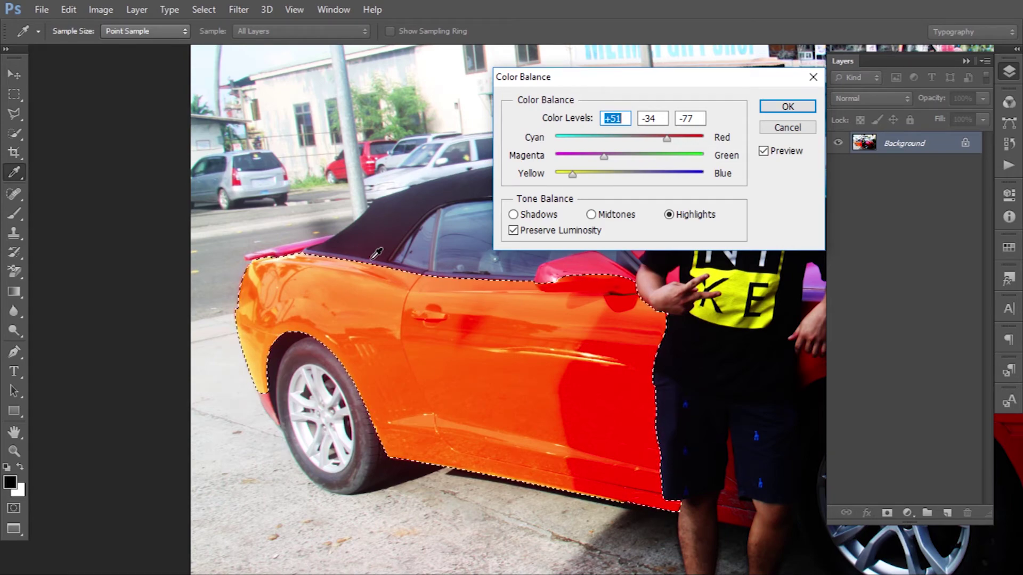
key("Return")
key("b")
key("ctrl+minus")
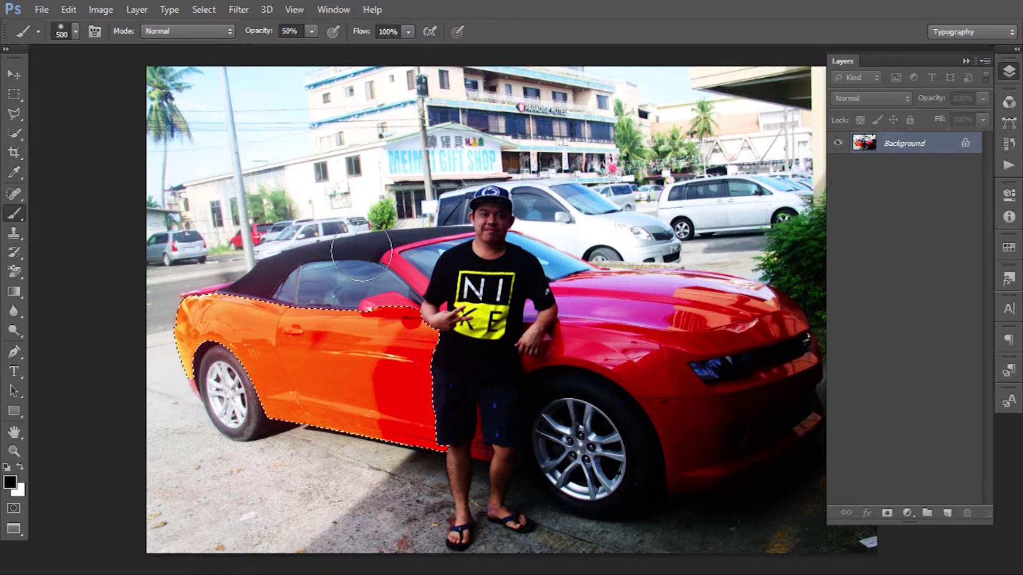
key("ctrl+d")
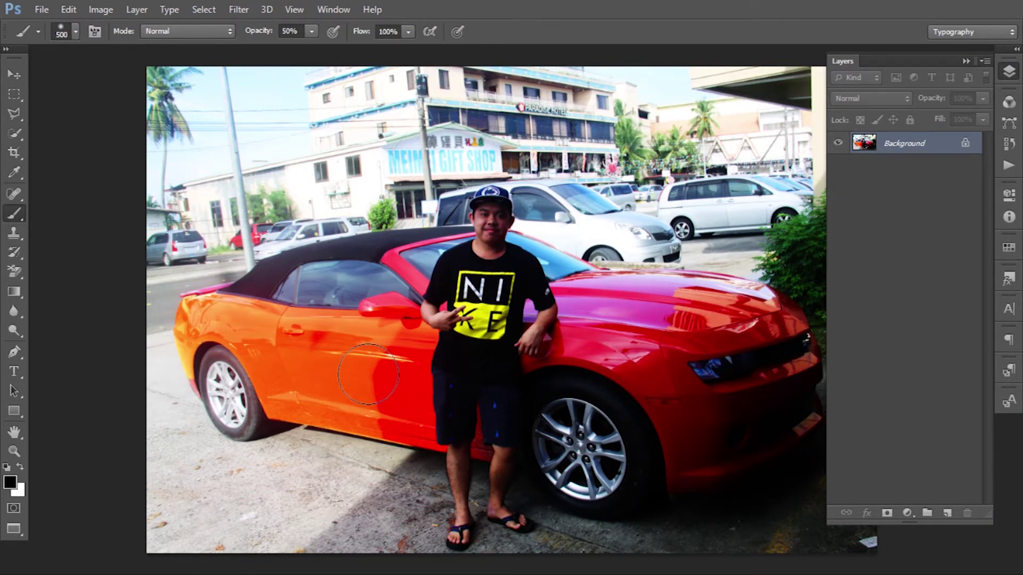
Undo the deselection and the Color Balance adjustment to restore the car's red paint.
key("z")
left_click(293, 355)
key("ctrl+alt+z")
key("ctrl+alt+z")
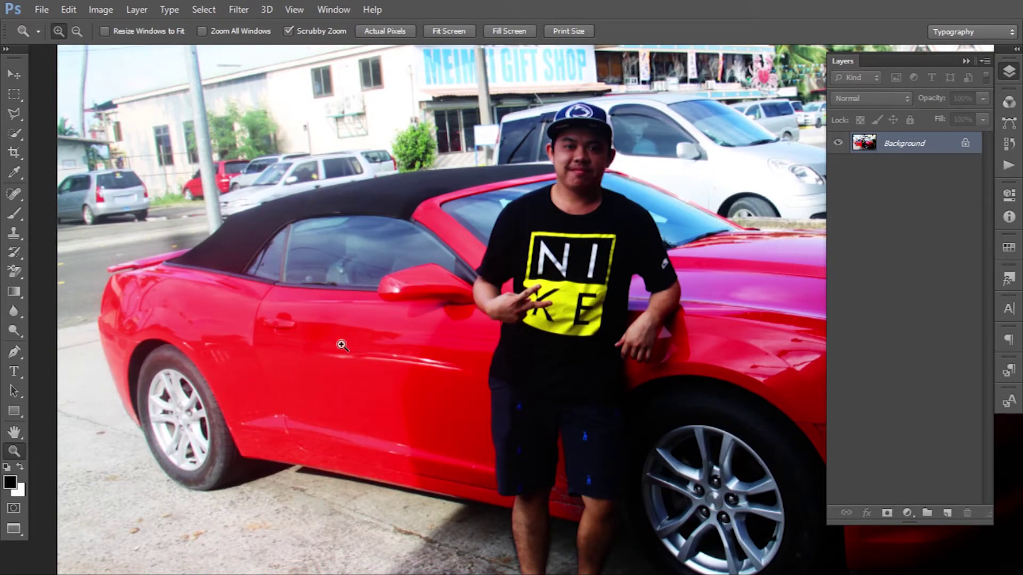
Add a Hue/Saturation adjustment layer above the car photo.
left_click_drag(342, 346, 267, 343)
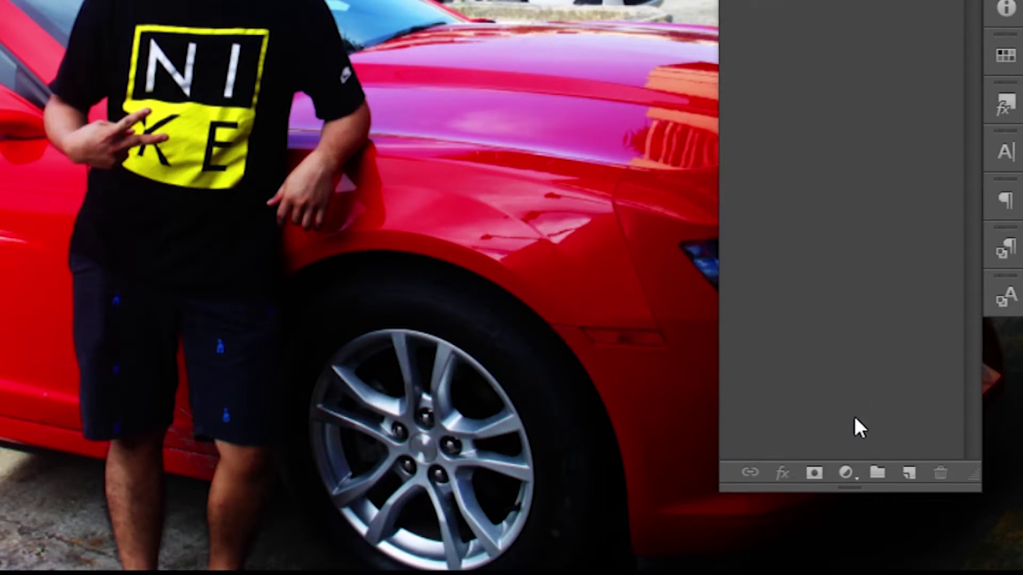
left_click(846, 474)
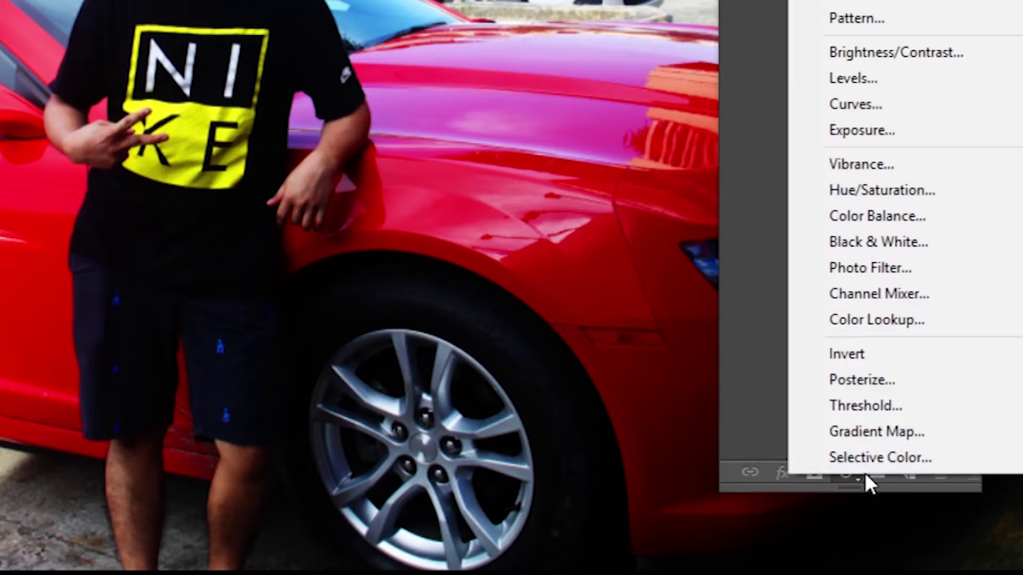
left_click(860, 191)
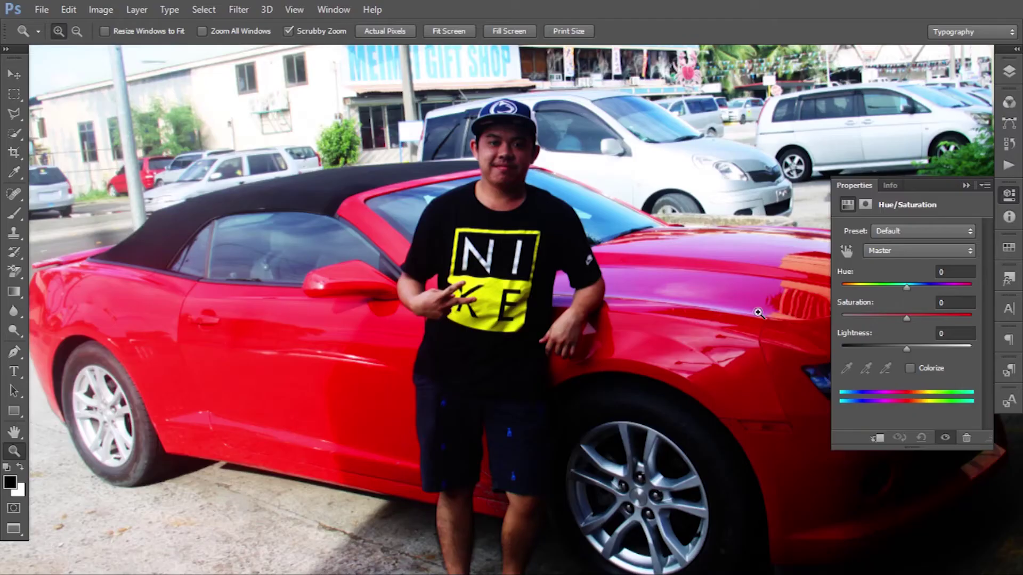
key("space")
left_click_drag(687, 317, 621, 293)
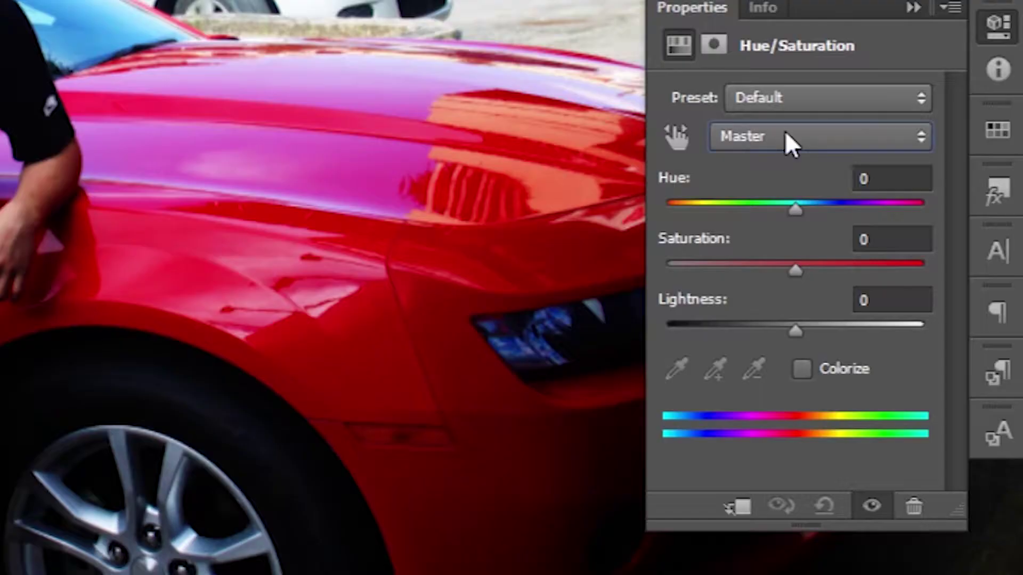
Target the Reds in the Hue/Saturation adjustment and set their hue to -180.
left_click(905, 254)
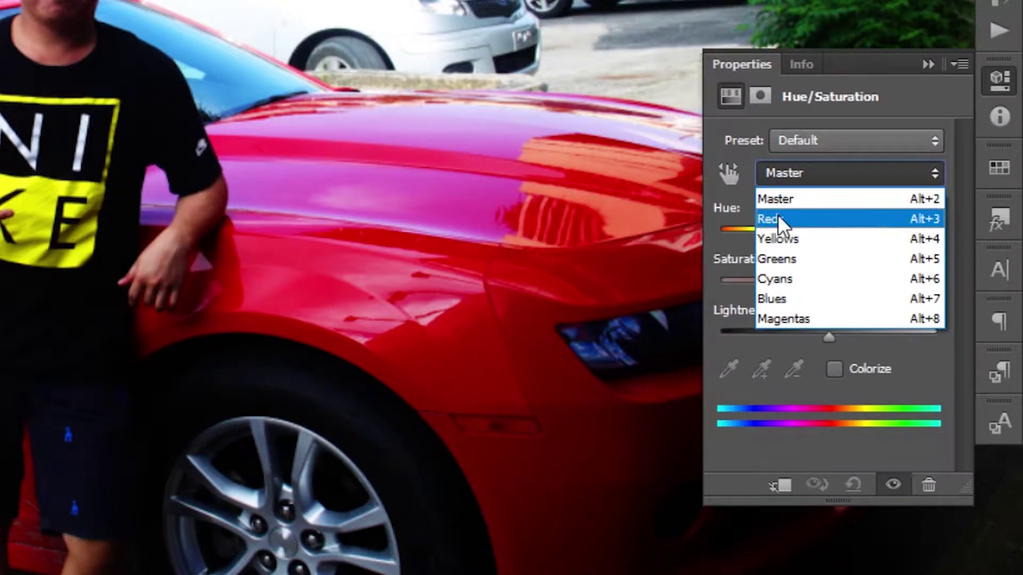
left_click(778, 215)
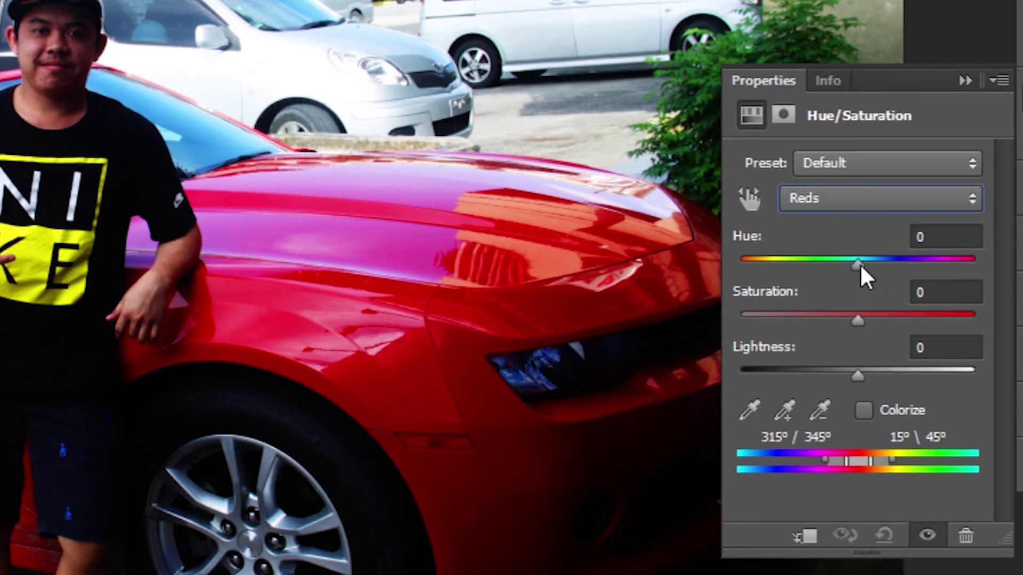
left_click_drag(855, 260, 718, 259)
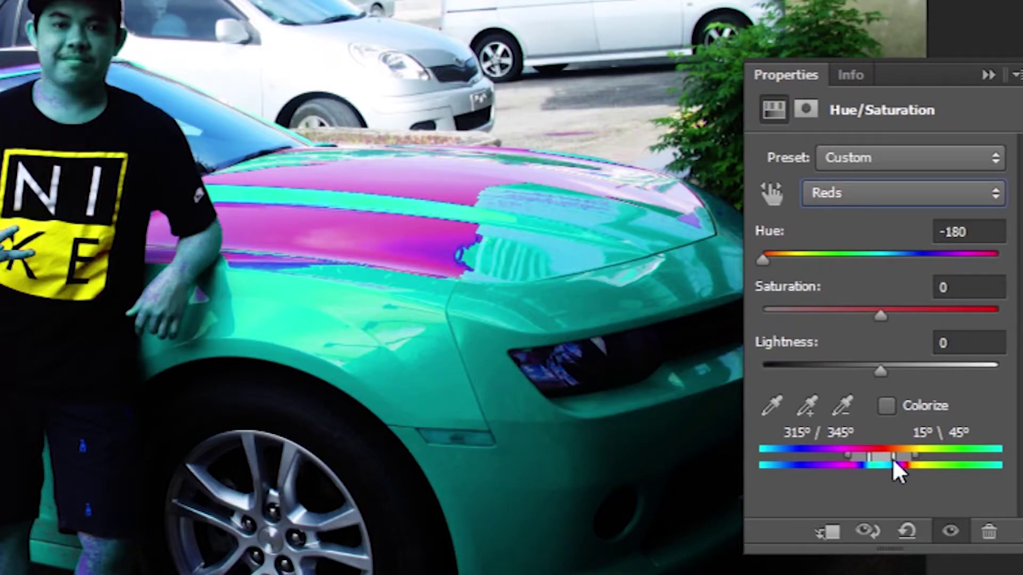
Adjust the affected colour range of the Reds to 267°/315° and 351°\30°.
left_click_drag(893, 458, 914, 455)
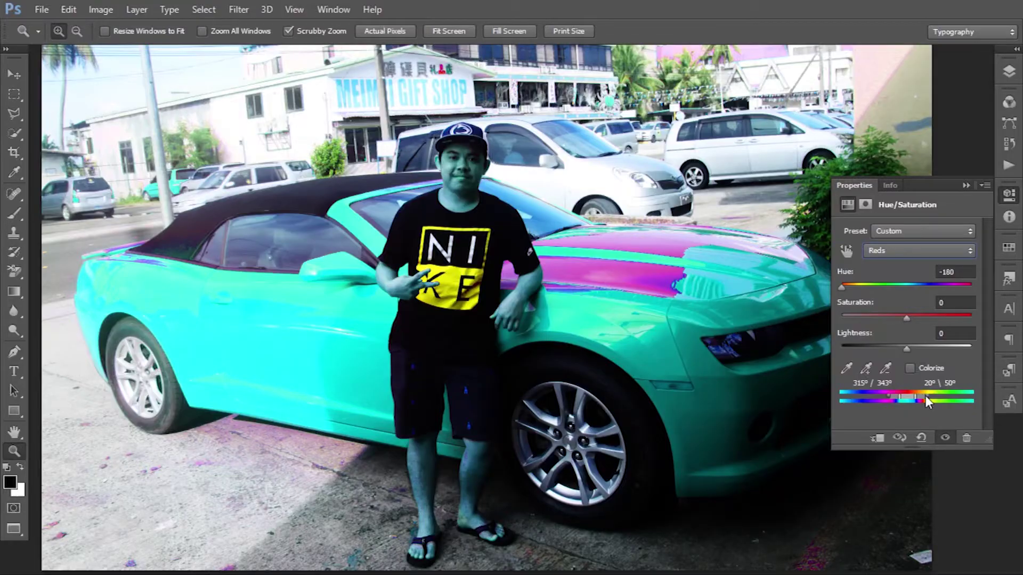
left_click_drag(925, 395, 882, 407)
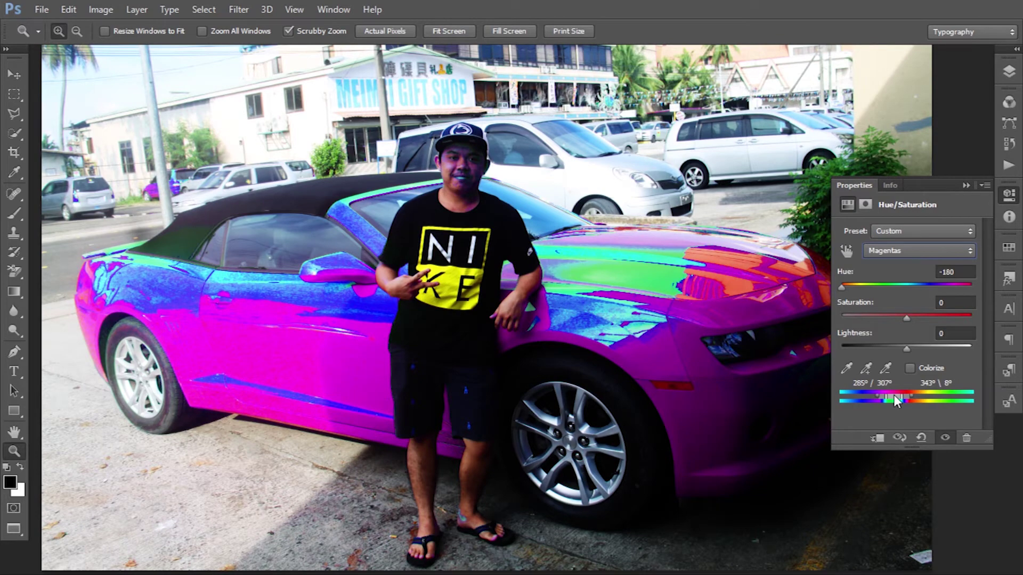
left_click_drag(894, 394, 897, 395)
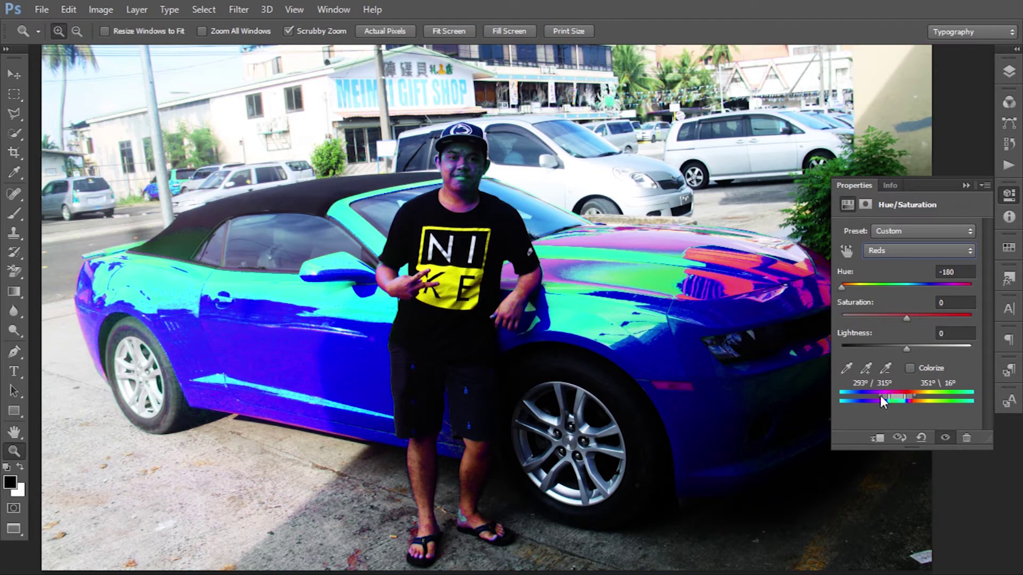
left_click_drag(880, 395, 917, 396)
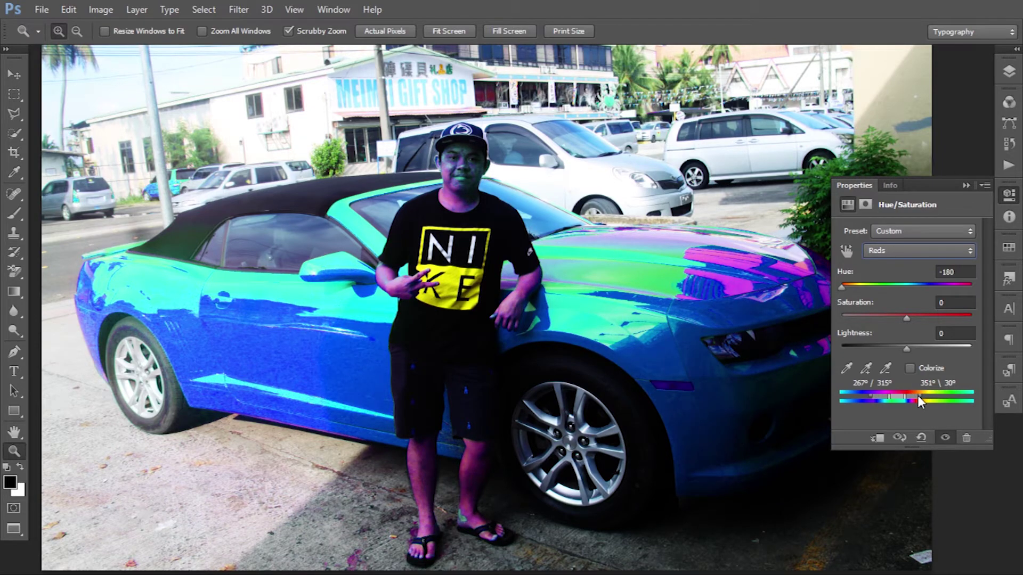
Fine-tune the affected colour range of the Reds to 236°/337° and 351°\36°.
left_click_drag(868, 394, 871, 395)
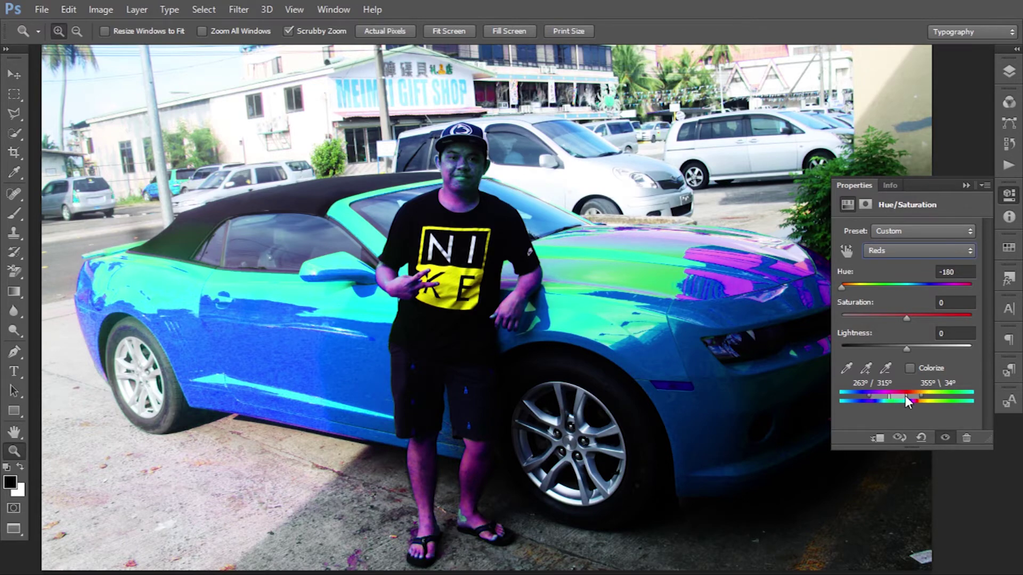
left_click_drag(906, 395, 903, 396)
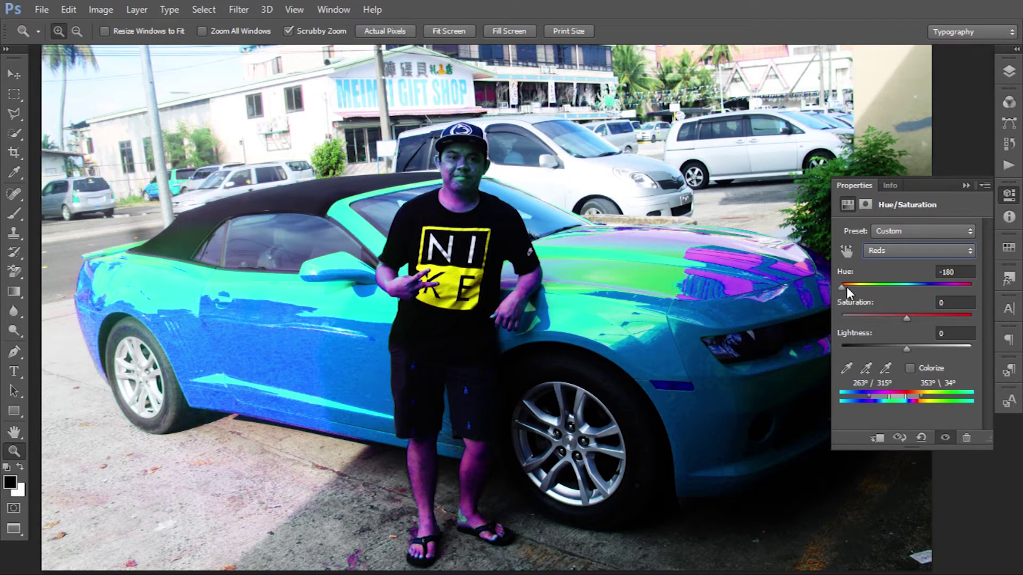
left_click_drag(845, 287, 841, 288)
left_click_drag(920, 393, 926, 394)
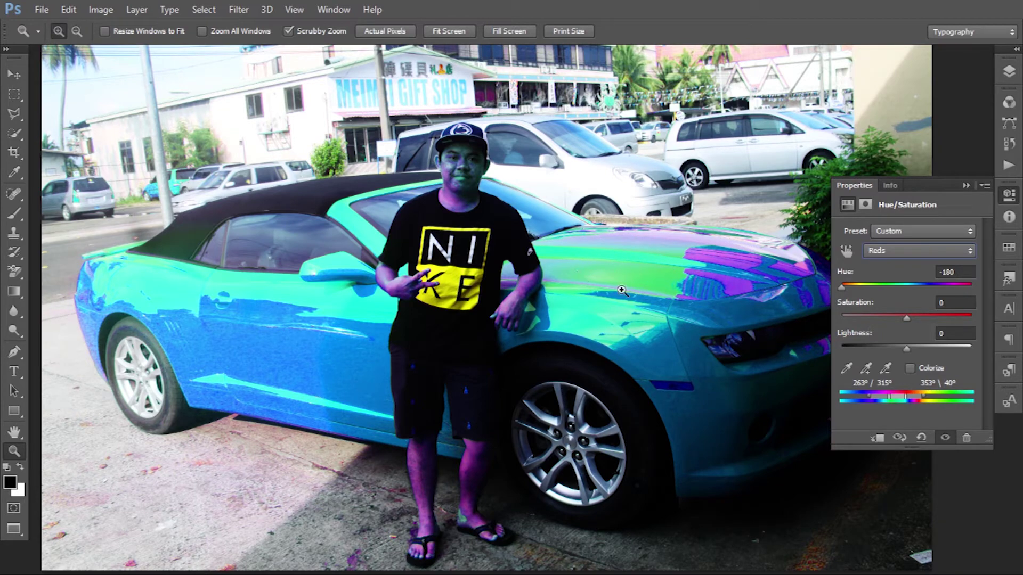
left_click_drag(870, 395, 922, 397)
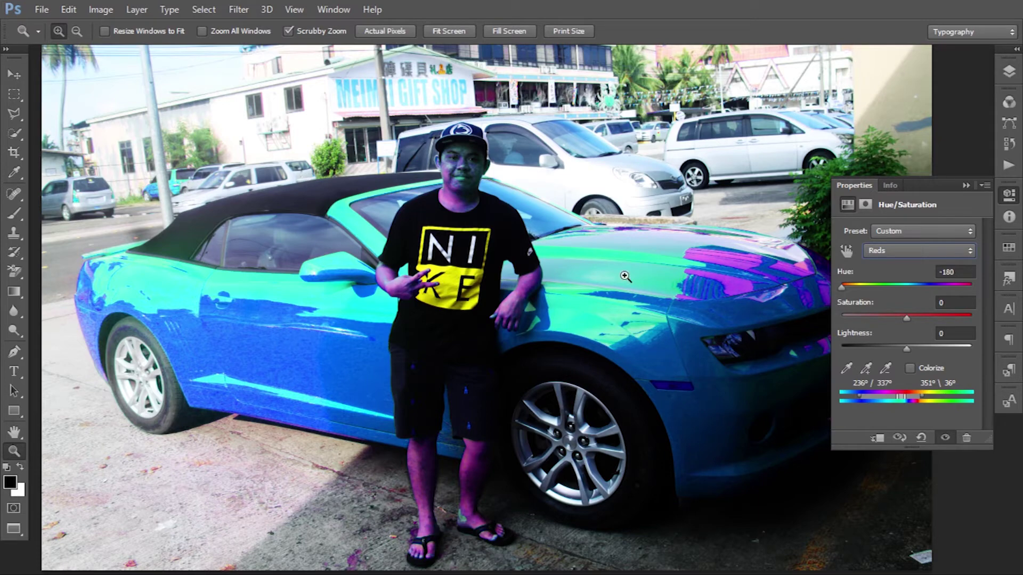
Reset the hue of the Reds to 0 and shift it to +56 for a yellow-orange paint.
left_click_drag(843, 289, 902, 296)
type("0")
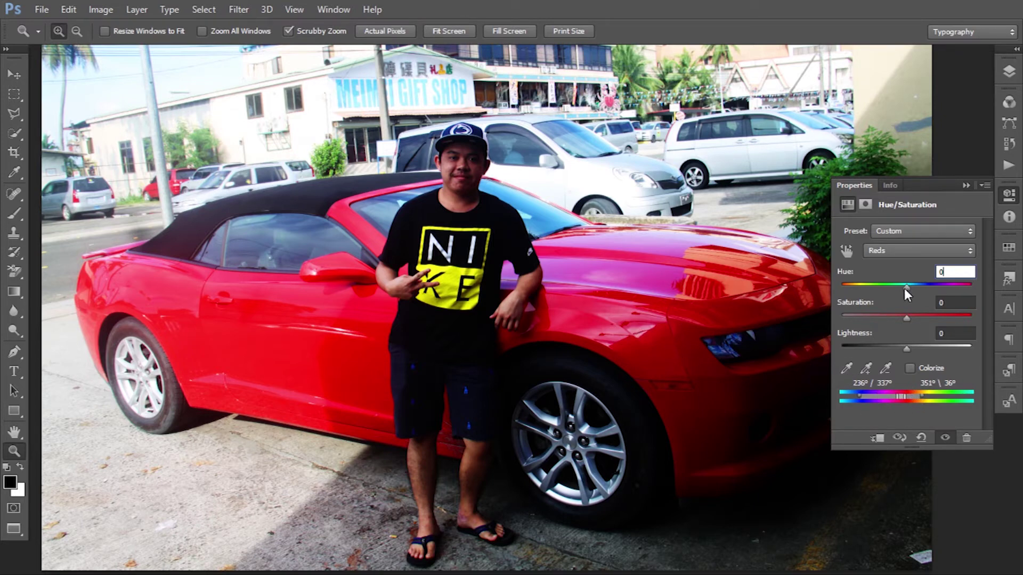
key("Down")
key("Down")
key("Down")
left_click_drag(903, 287, 937, 283)
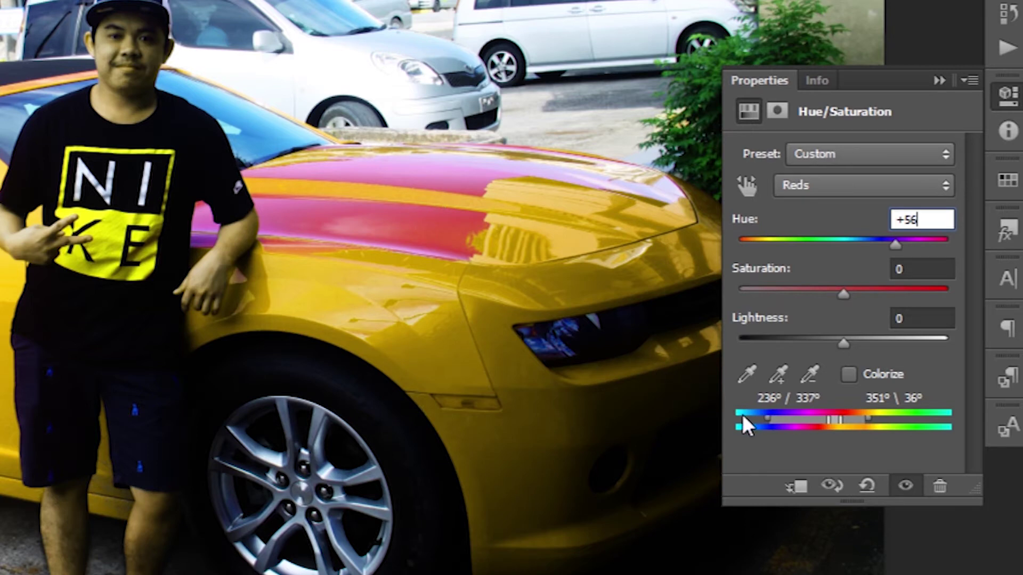
Move the affected colour range towards the magentas, to 230°/269° and 333°\38°.
mouse_move(767, 421)
left_mouse_down()
mouse_move(801, 421)
mouse_move(699, 424)
mouse_move(762, 422)
left_mouse_up()
left_click_drag(867, 421, 813, 422)
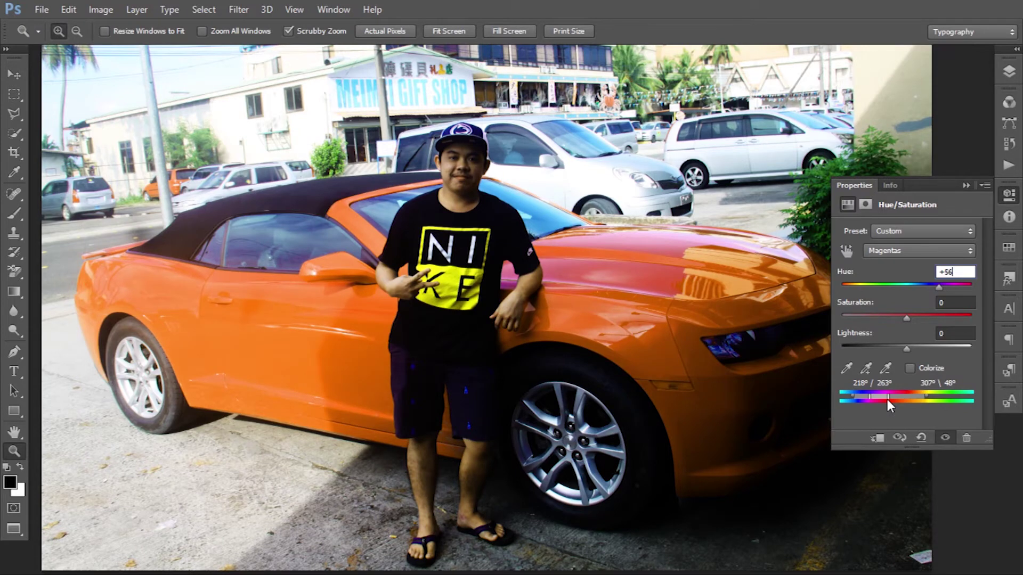
left_click_drag(887, 399, 860, 396)
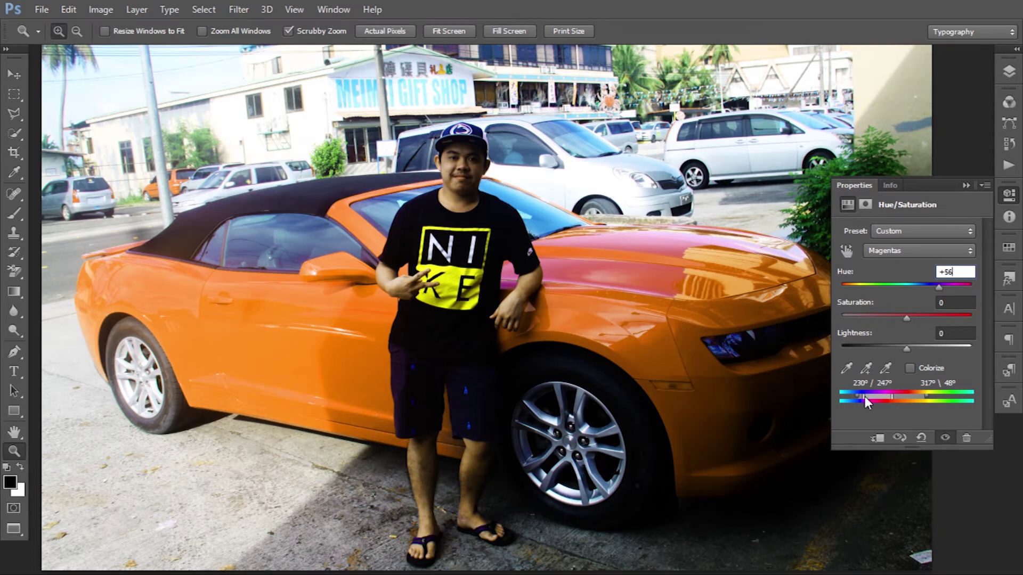
left_click_drag(892, 398, 896, 397)
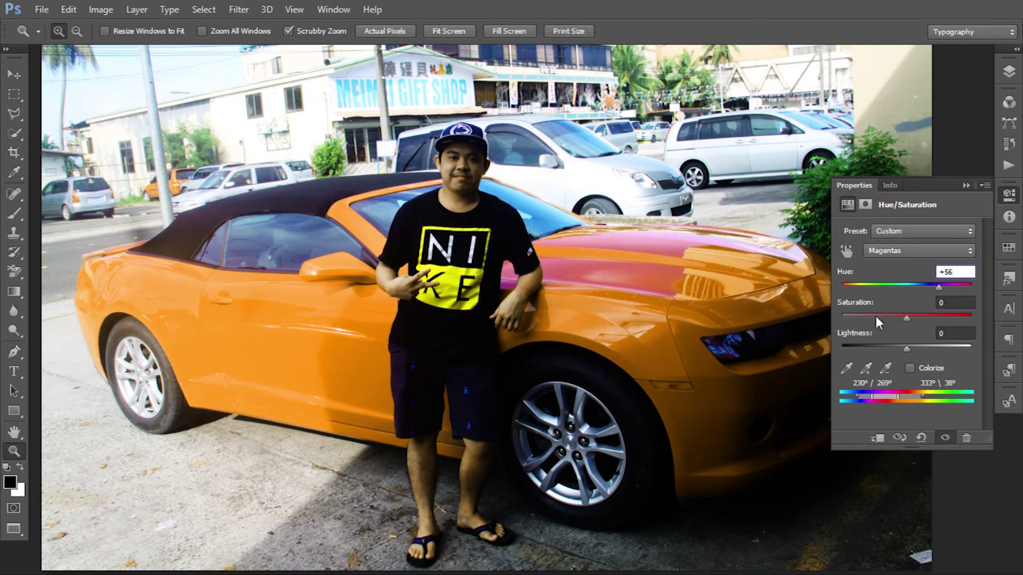
Set the hue of the Magentas range to -70 to turn the car pink.
left_click_drag(936, 284, 874, 290)
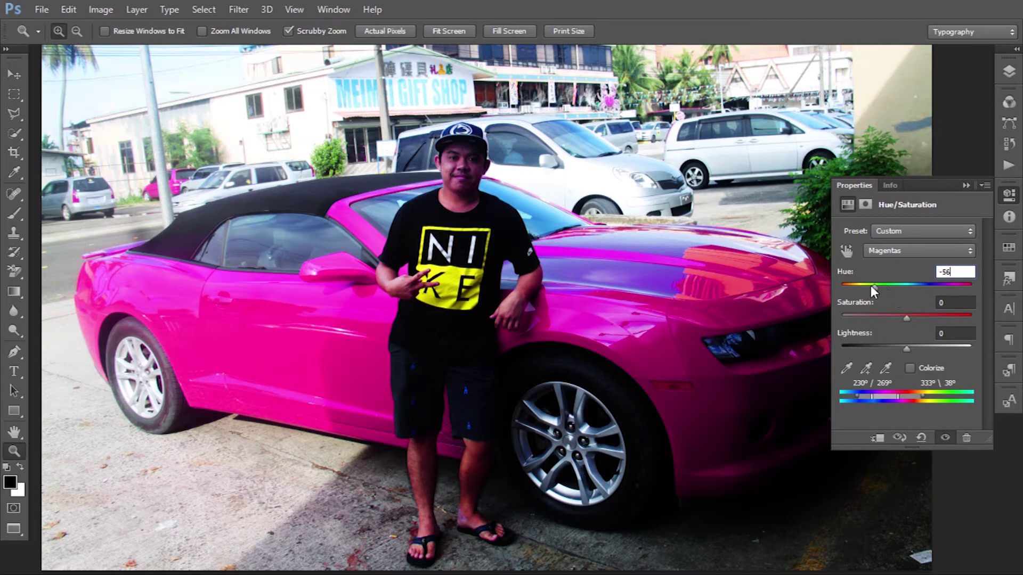
left_click_drag(873, 286, 855, 288)
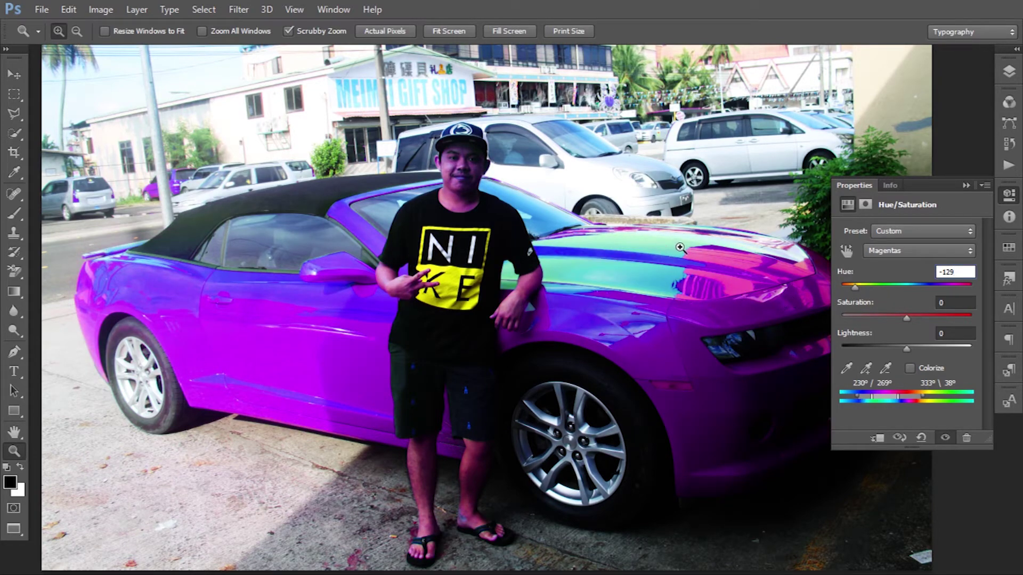
left_click_drag(851, 281, 870, 281)
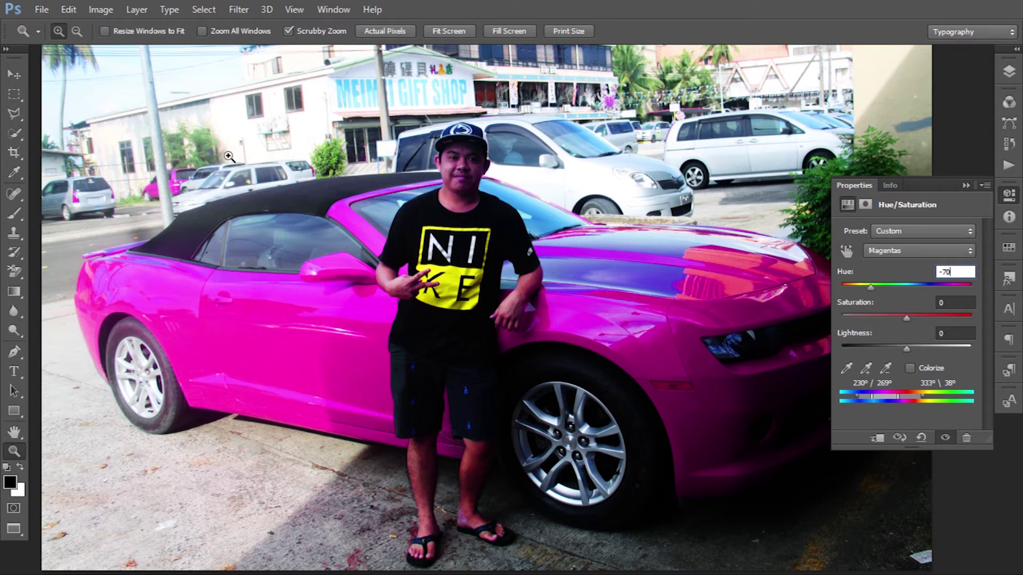
Paint black at 50% brush opacity on the Hue/Saturation layer mask over the small red car in the background.
left_click(1012, 76)
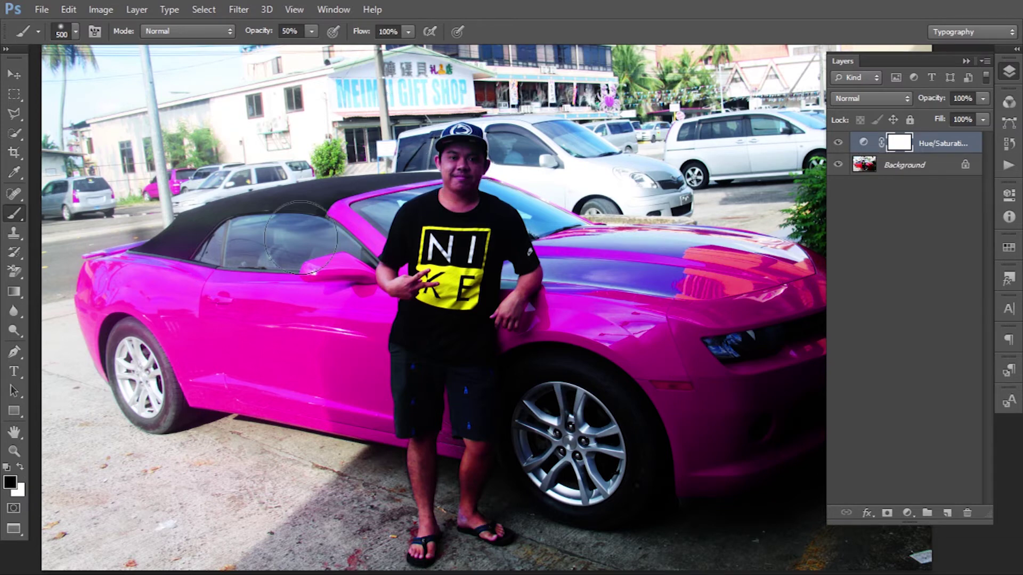
key("bracketleft")
key("bracketleft")
key("bracketleft")
key("bracketleft")
key("bracketleft")
key("bracketleft")
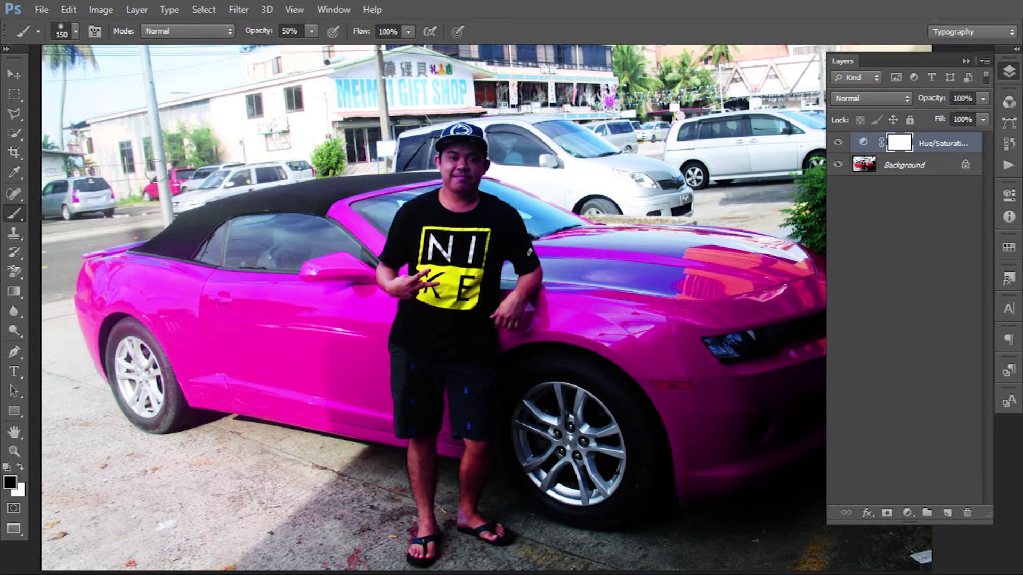
key("bracketright")
Paint black at 100% opacity on the layer mask over the background buildings and vehicles to restore their original colours.
key("bracketright")
mouse_move(717, 131)
left_mouse_down()
mouse_move(655, 130)
mouse_move(719, 186)
mouse_move(708, 190)
left_mouse_up()
left_click_drag(454, 44, 444, 111)
mouse_move(526, 86)
left_mouse_down()
mouse_move(477, 155)
mouse_move(487, 154)
left_mouse_up()
left_click_drag(409, 149, 616, 115)
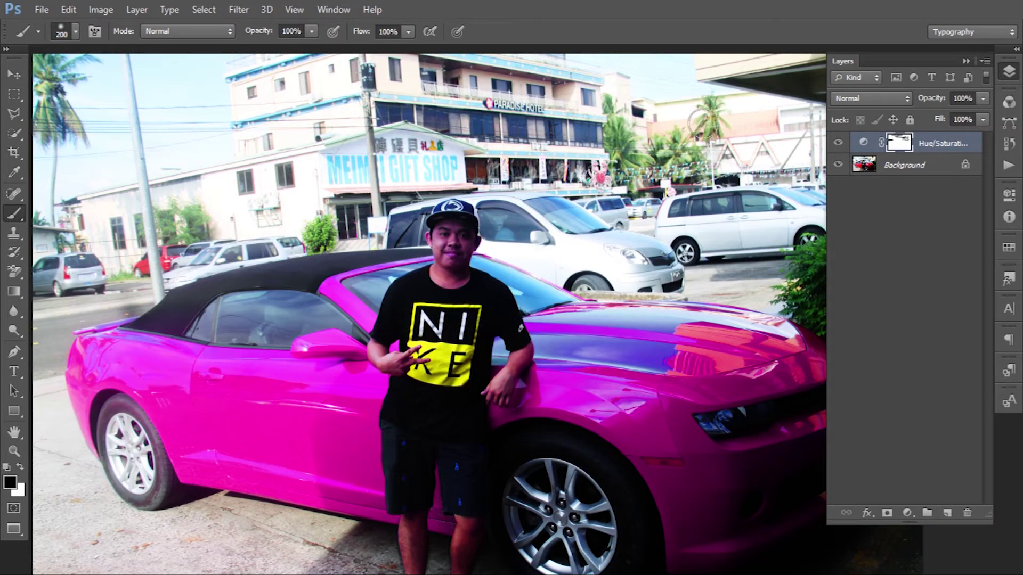
Paint black on the layer mask over the man's face and neck with brush sizes down to 60.
key("z")
left_click_drag(456, 245, 522, 277)
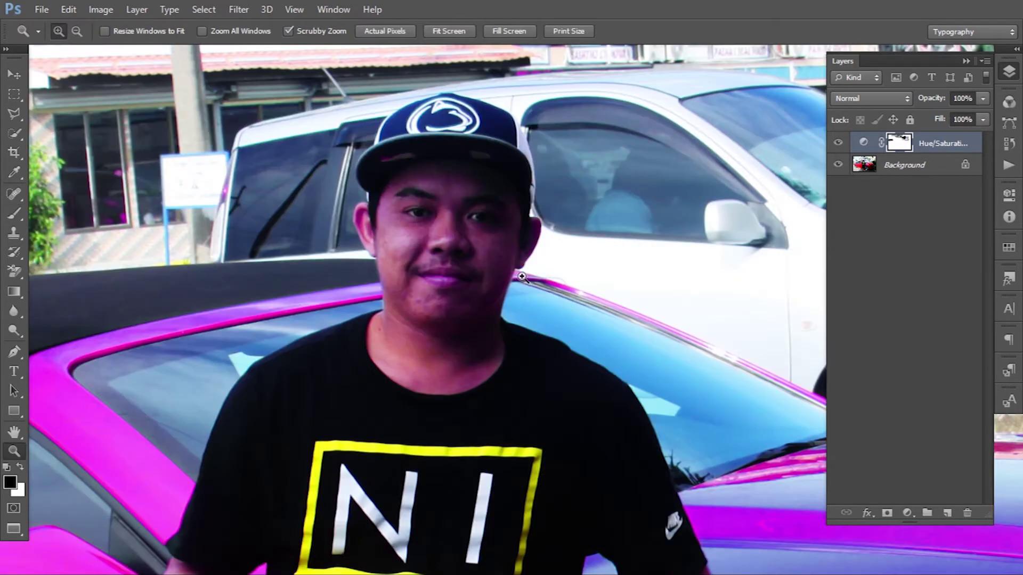
key("b")
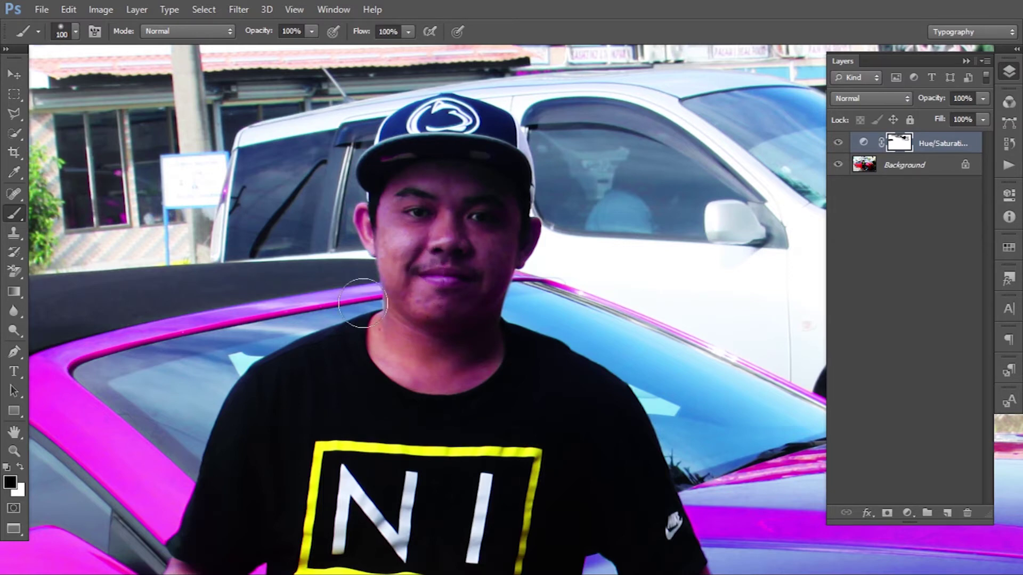
mouse_move(455, 285)
left_mouse_down()
mouse_move(449, 231)
mouse_move(442, 316)
mouse_move(437, 253)
mouse_move(414, 343)
mouse_move(385, 372)
mouse_move(459, 387)
mouse_move(488, 375)
mouse_move(491, 365)
mouse_move(431, 391)
mouse_move(413, 382)
mouse_move(415, 285)
left_mouse_up()
key("[")
key("[")
key("[")
key("[")
mouse_move(414, 238)
left_mouse_down()
mouse_move(381, 222)
mouse_move(460, 284)
mouse_move(495, 249)
mouse_move(507, 199)
mouse_move(483, 299)
mouse_move(464, 324)
mouse_move(525, 235)
mouse_move(446, 233)
left_mouse_up()
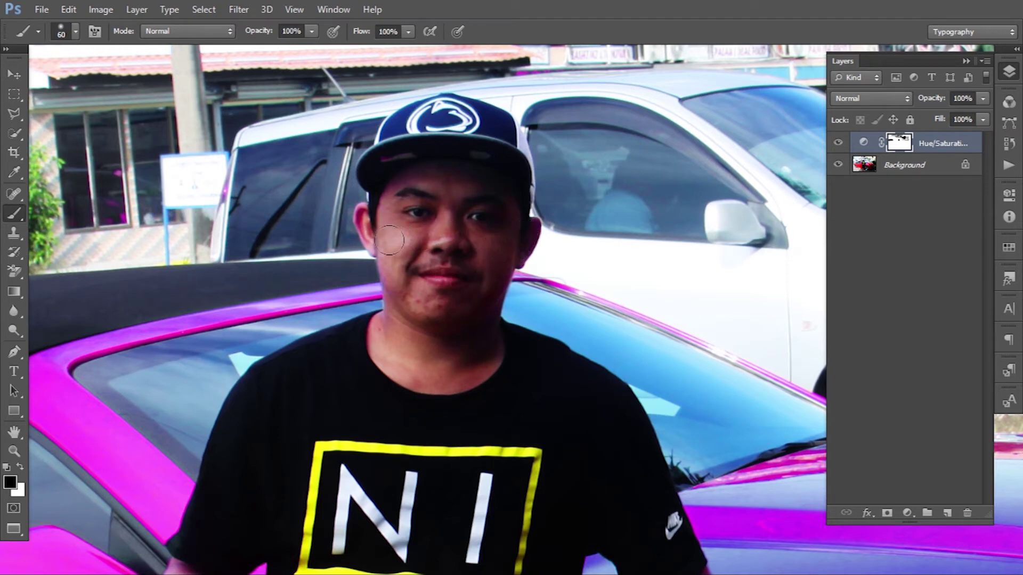
mouse_move(377, 242)
left_mouse_down()
mouse_move(443, 130)
mouse_move(426, 146)
mouse_move(579, 96)
mouse_move(511, 79)
mouse_move(174, 215)
mouse_move(212, 171)
mouse_move(189, 214)
mouse_move(143, 212)
left_mouse_up()
Mask the colour shift off the man's raised hand and fingers with black paint.
mouse_move(479, 453)
left_mouse_down()
mouse_move(469, 277)
mouse_move(532, 182)
left_mouse_up()
mouse_move(399, 333)
left_mouse_down()
mouse_move(427, 273)
mouse_move(368, 333)
left_mouse_up()
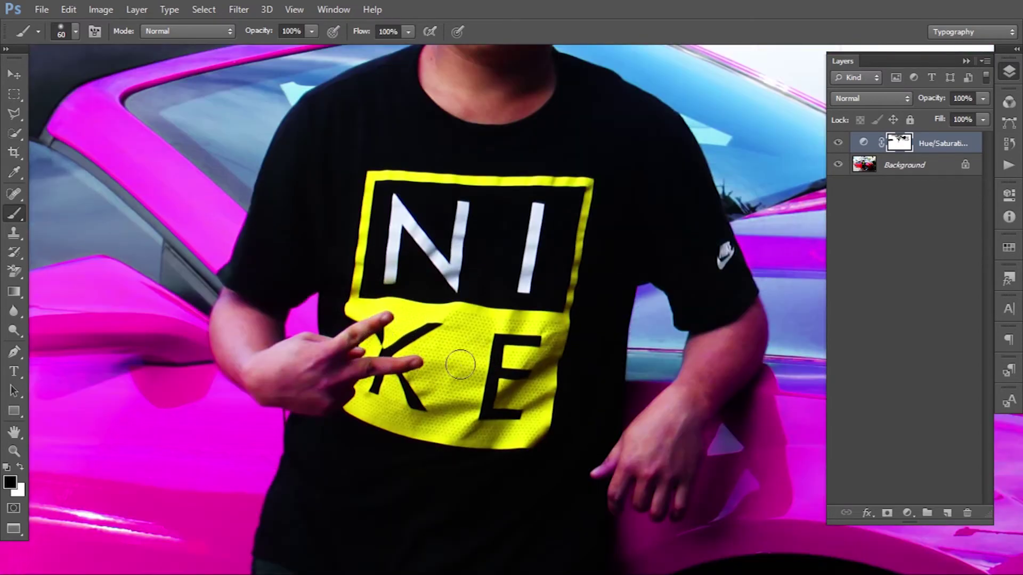
left_click_drag(460, 365, 551, 317)
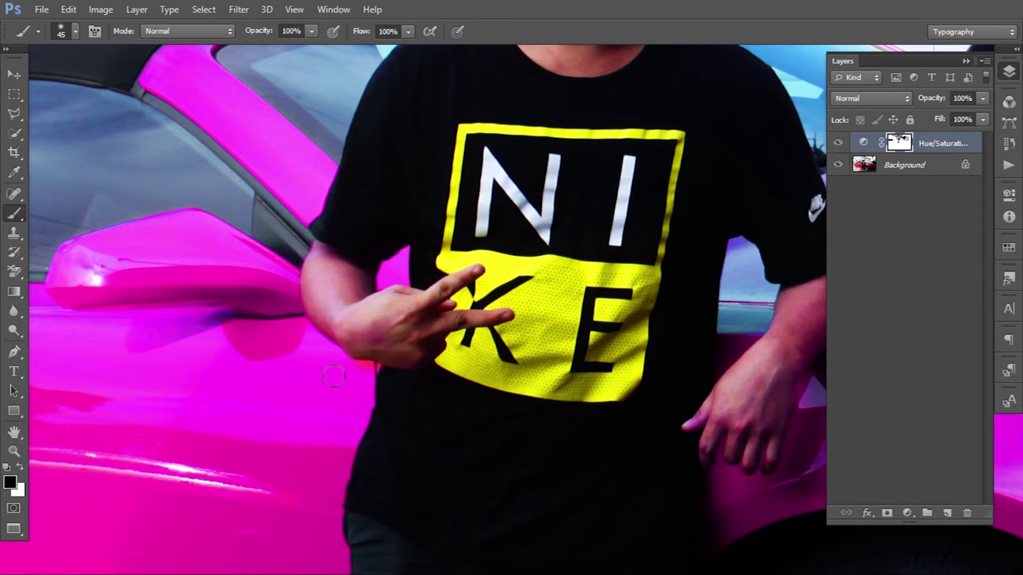
Paint black on the mask along the lower edge of the raised hand and onto the adjoining car door.
key("z")
left_click(413, 347)
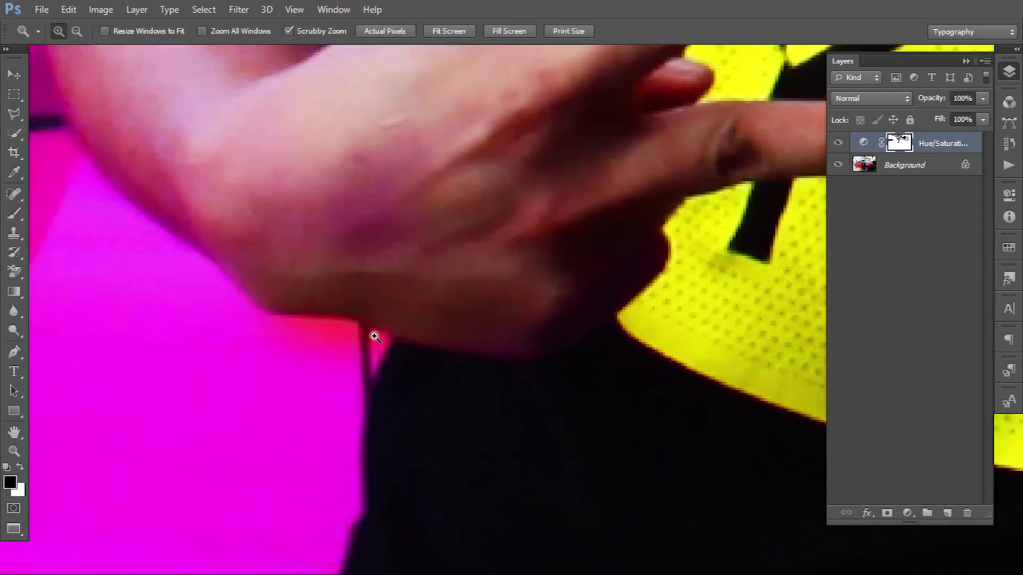
key("v")
key("b")
mouse_move(370, 338)
left_mouse_down()
mouse_move(350, 319)
mouse_move(142, 256)
mouse_move(345, 399)
mouse_move(307, 358)
left_mouse_up()
key("ctrl+minus")
key("ctrl+minus")
mouse_move(391, 372)
left_mouse_down()
mouse_move(333, 396)
mouse_move(251, 335)
left_mouse_up()
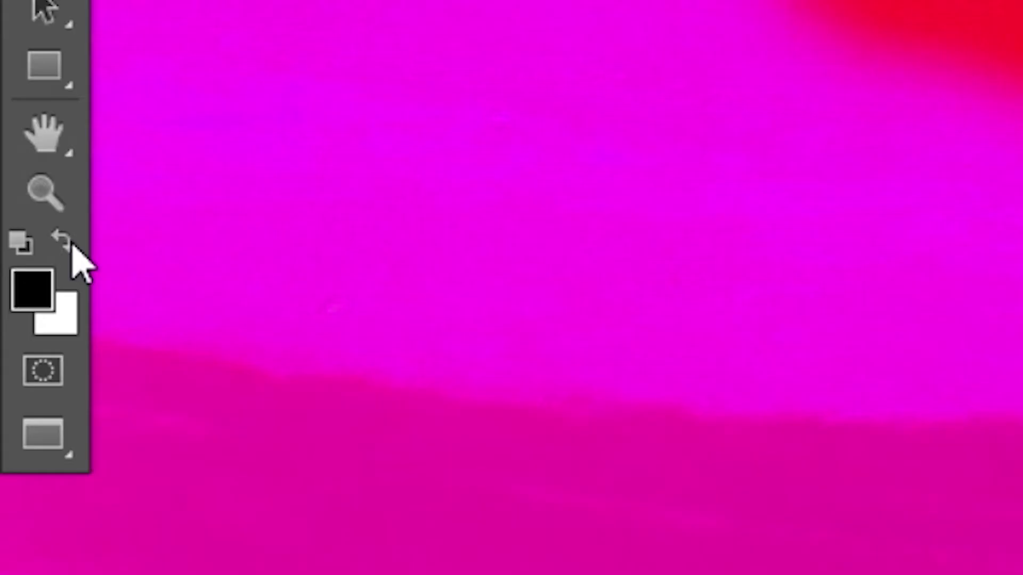
Paint white on the mask over the red patch beside the hand with a size 20 brush to bring back the pink door.
left_click(21, 467)
left_click(21, 467)
left_click(21, 467)
left_click(21, 468)
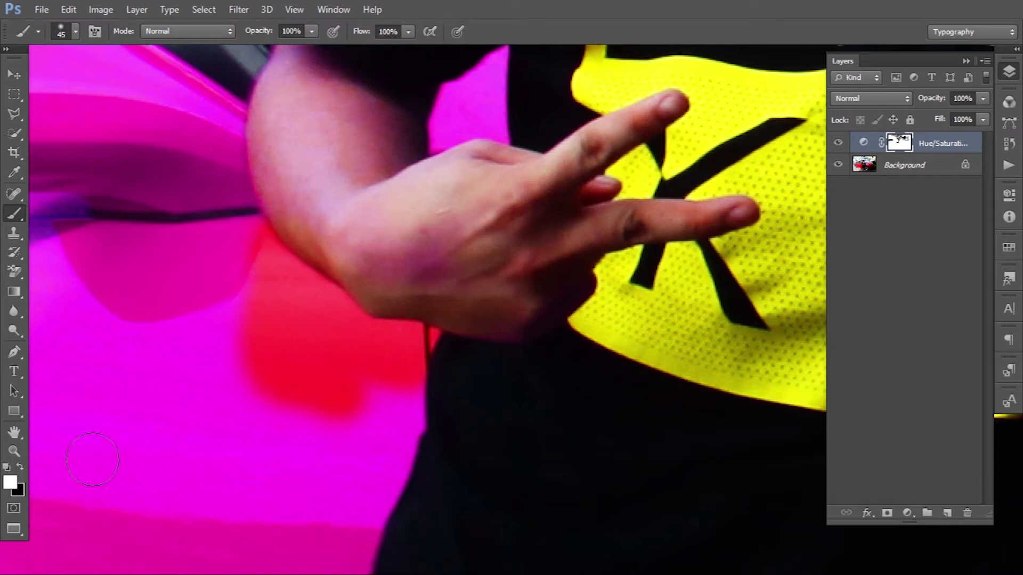
mouse_move(341, 419)
left_mouse_down()
mouse_move(310, 411)
mouse_move(242, 359)
mouse_move(375, 422)
mouse_move(290, 362)
mouse_move(236, 305)
mouse_move(352, 372)
left_mouse_up()
key("bracketleft")
key("bracketleft")
mouse_move(433, 389)
left_mouse_down()
mouse_move(397, 349)
mouse_move(441, 360)
mouse_move(408, 334)
mouse_move(431, 338)
mouse_move(349, 313)
mouse_move(253, 251)
left_mouse_up()
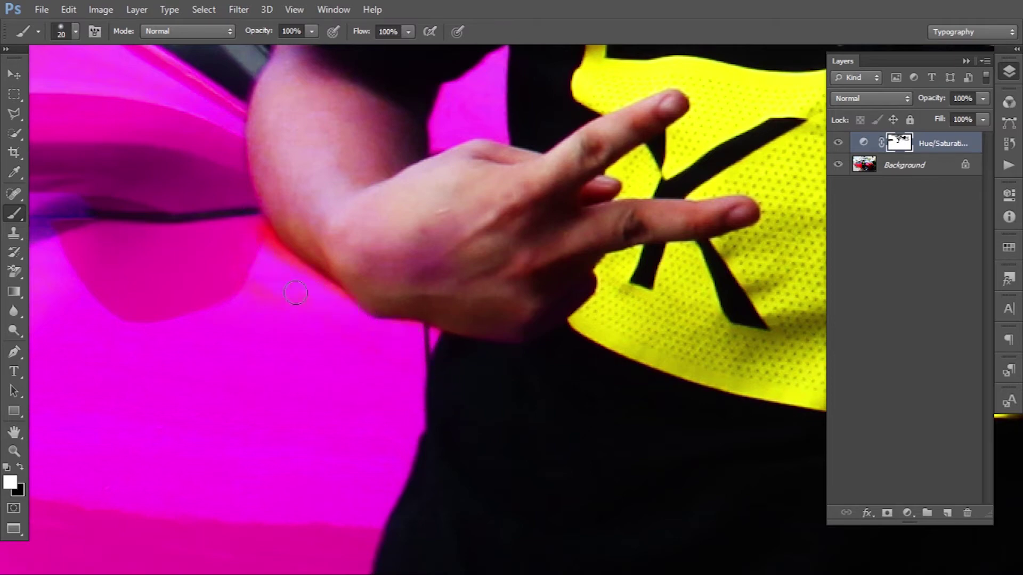
mouse_move(362, 291)
left_mouse_down()
mouse_move(386, 315)
mouse_move(375, 315)
mouse_move(393, 316)
left_mouse_up()
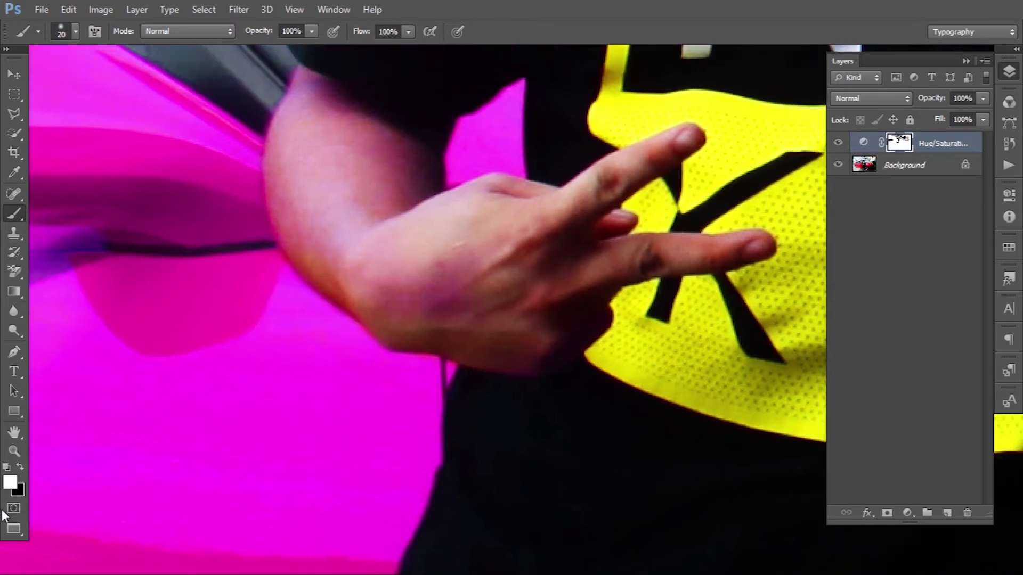
Switch back to black and mask the colour shift off the man's raised forearm.
left_click(22, 466)
mouse_move(409, 307)
left_mouse_down()
mouse_move(464, 260)
mouse_move(421, 290)
mouse_move(453, 280)
mouse_move(447, 258)
mouse_move(444, 272)
mouse_move(371, 135)
mouse_move(320, 155)
mouse_move(293, 186)
left_mouse_up()
mouse_move(549, 292)
left_mouse_down()
mouse_move(415, 262)
mouse_move(307, 256)
left_mouse_up()
key("ctrl+minus")
key("ctrl+minus")
Paint black on the layer mask over the arm and hand resting on the car, with brush sizes up to 40.
left_click_drag(578, 330, 669, 320)
key("bracketleft")
key("bracketleft")
mouse_move(426, 352)
left_mouse_down()
mouse_move(605, 279)
mouse_move(336, 543)
left_mouse_up()
key("bracketright")
key("bracketright")
key("bracketright")
left_click_drag(426, 320, 547, 169)
key("ctrl+minus")
key("ctrl+minus")
key("ctrl+minus")
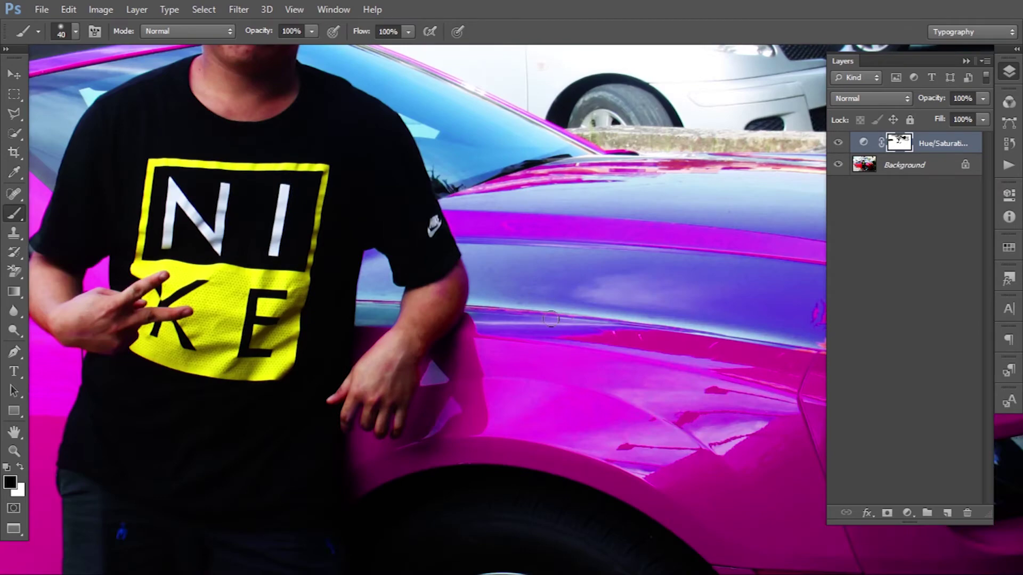
Sample the car's hood with the Hue/Saturation on-image adjustment tool and set the Magentas to hue -101 and saturation +8.
scroll(551, 319, "down", 1)
left_click_drag(606, 302, 442, 293)
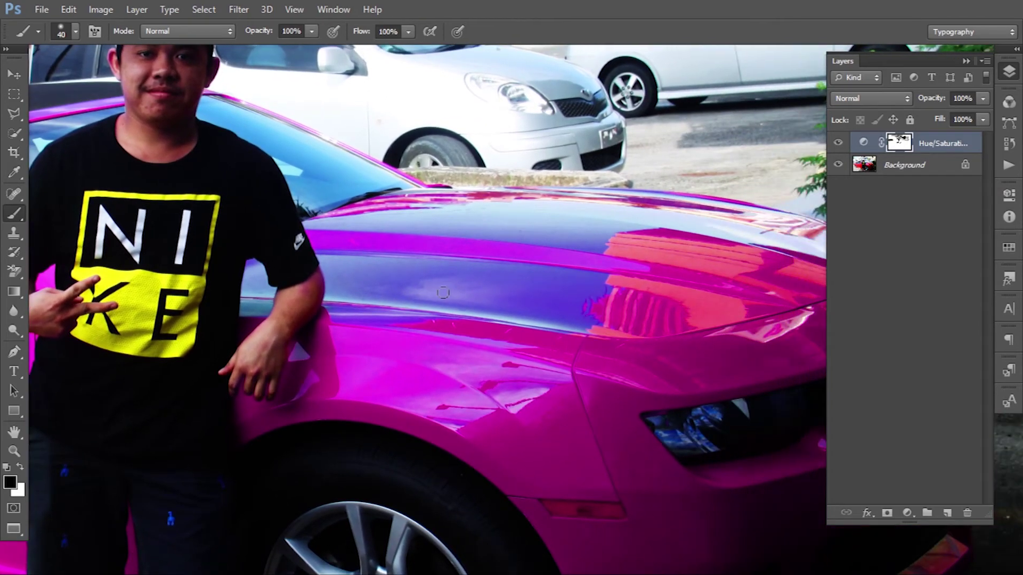
key("ctrl+space")
left_click_drag(533, 283, 569, 287)
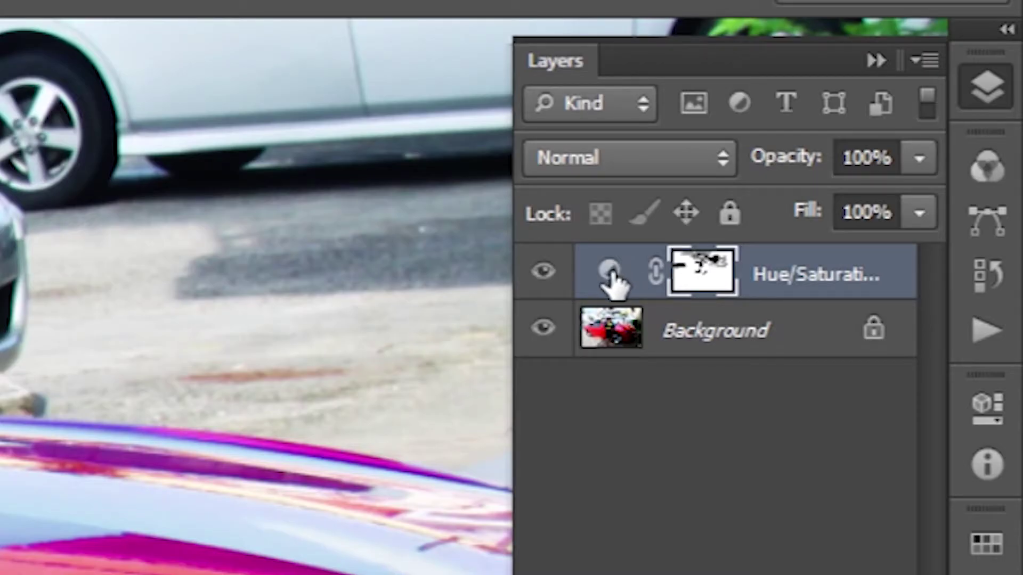
double_click(610, 273)
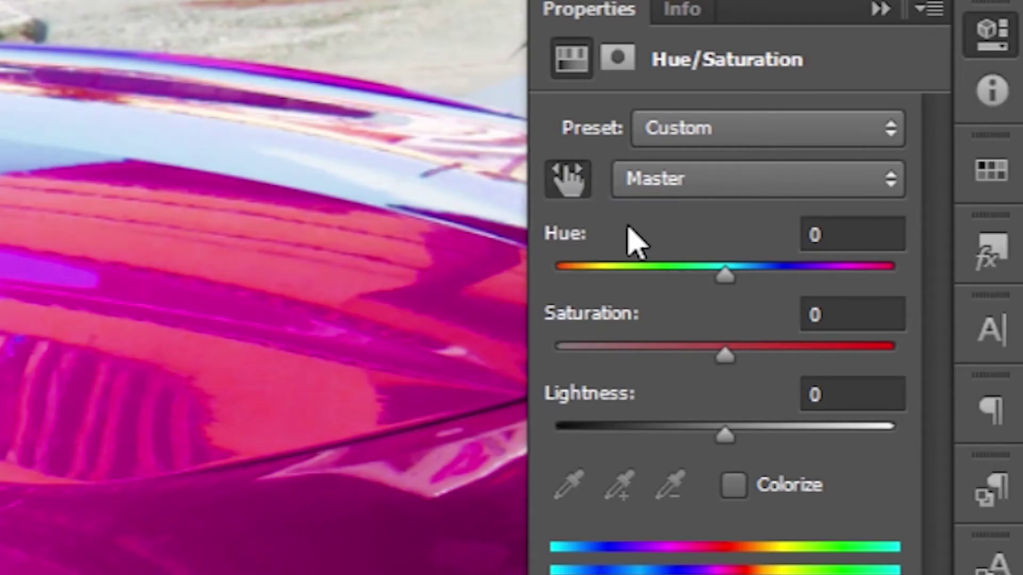
left_click(569, 180)
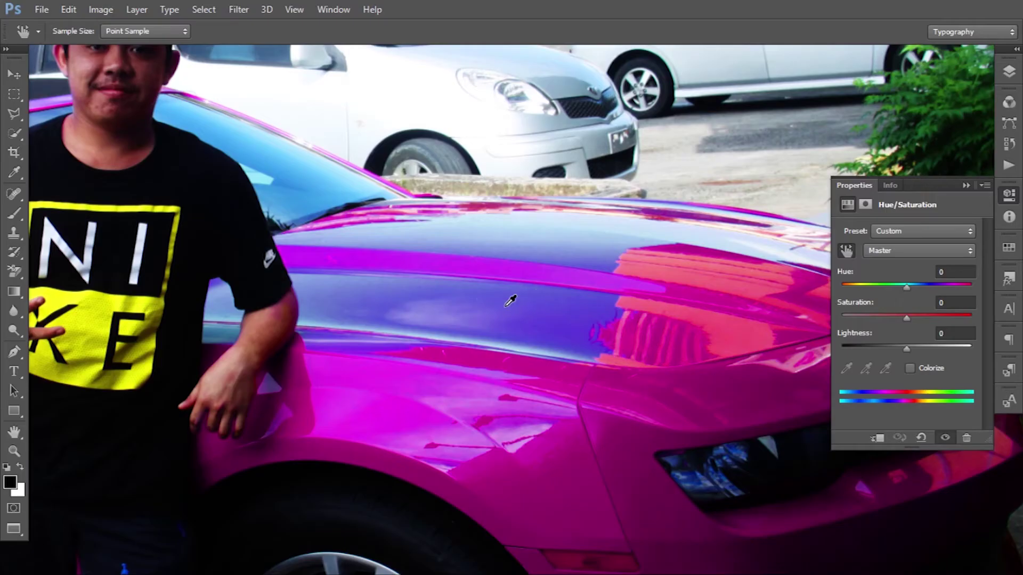
mouse_move(477, 288)
left_mouse_down()
mouse_move(472, 299)
mouse_move(482, 300)
mouse_move(477, 288)
left_mouse_up()
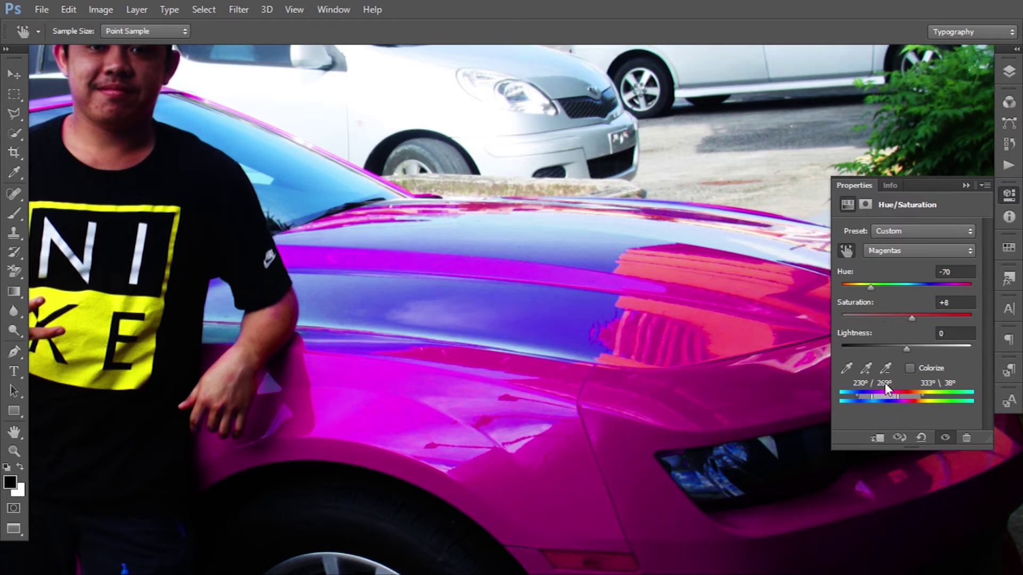
left_click_drag(871, 288, 862, 310)
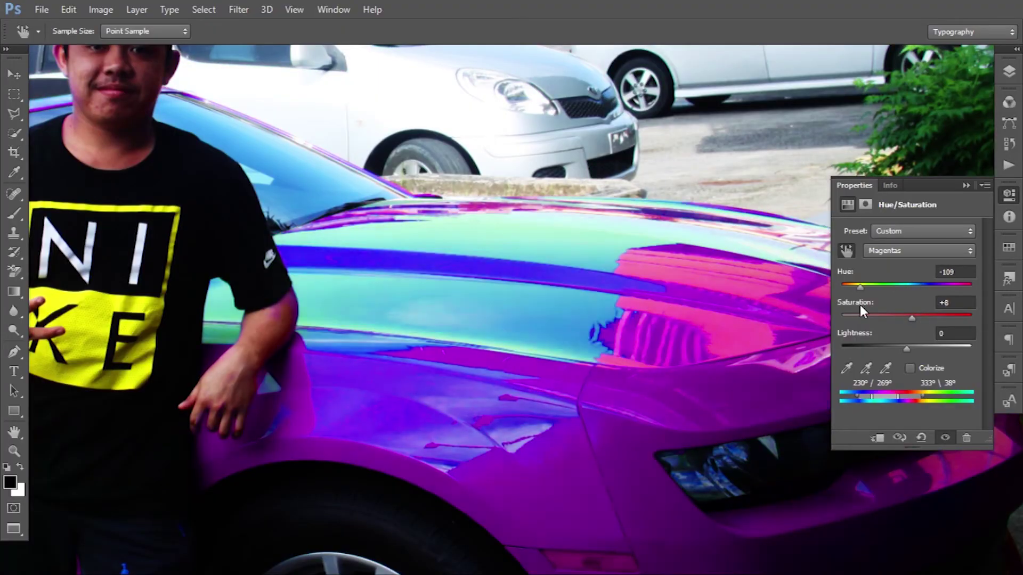
key("ctrl+0")
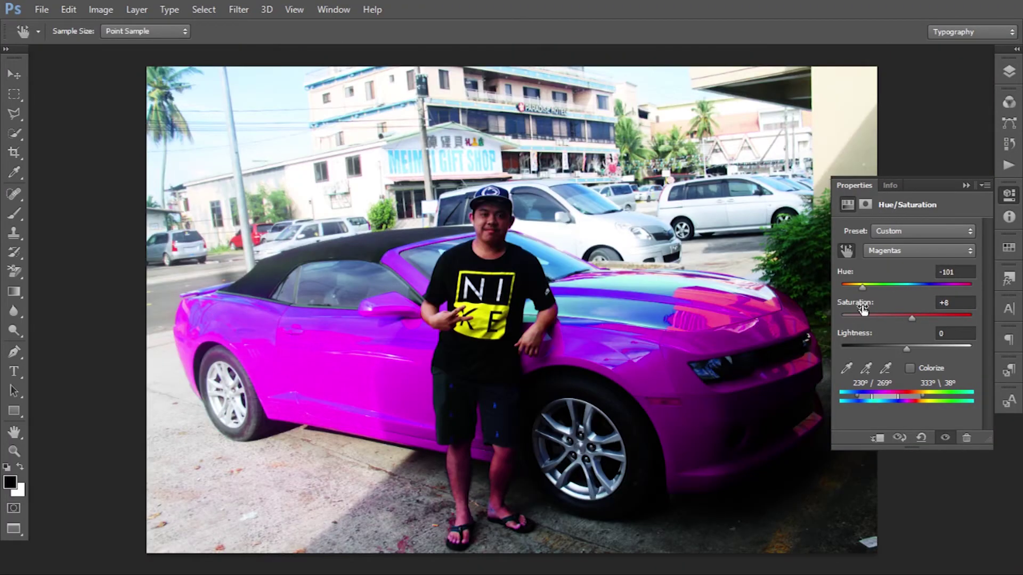
Paint black on the Hue/Saturation layer mask over the man's legs and feet with a size 80 brush.
key("z")
left_click(497, 513)
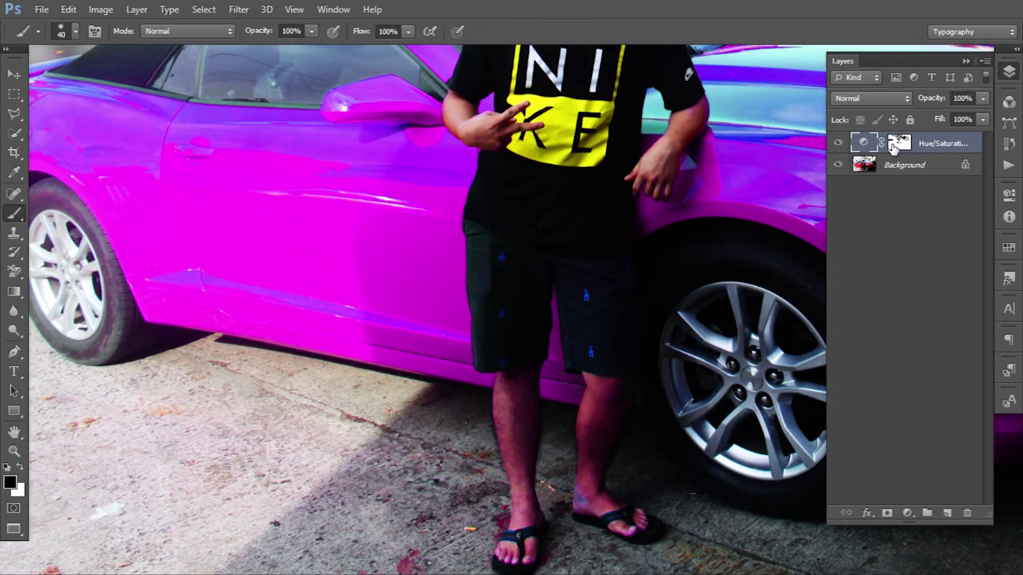
left_click(893, 150)
key("]")
key("]")
key("]")
key("]")
left_click_drag(600, 400, 602, 495)
left_click_drag(513, 373, 511, 527)
key("ctrl+minus")
left_click_drag(606, 163, 586, 298)
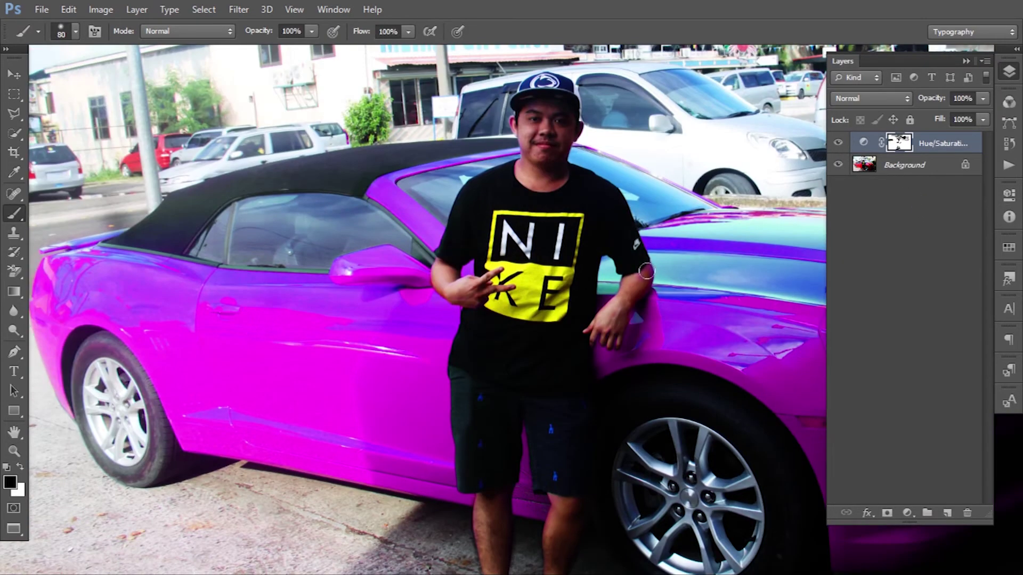
Open the Hue/Saturation layer's adjustment settings.
scroll(505, 248, "down", 2)
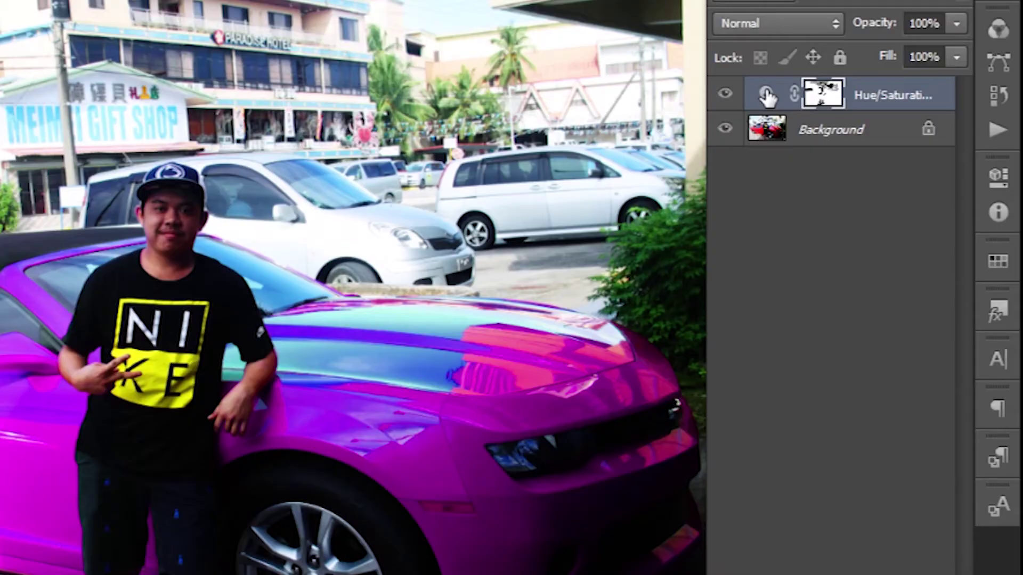
double_click(765, 96)
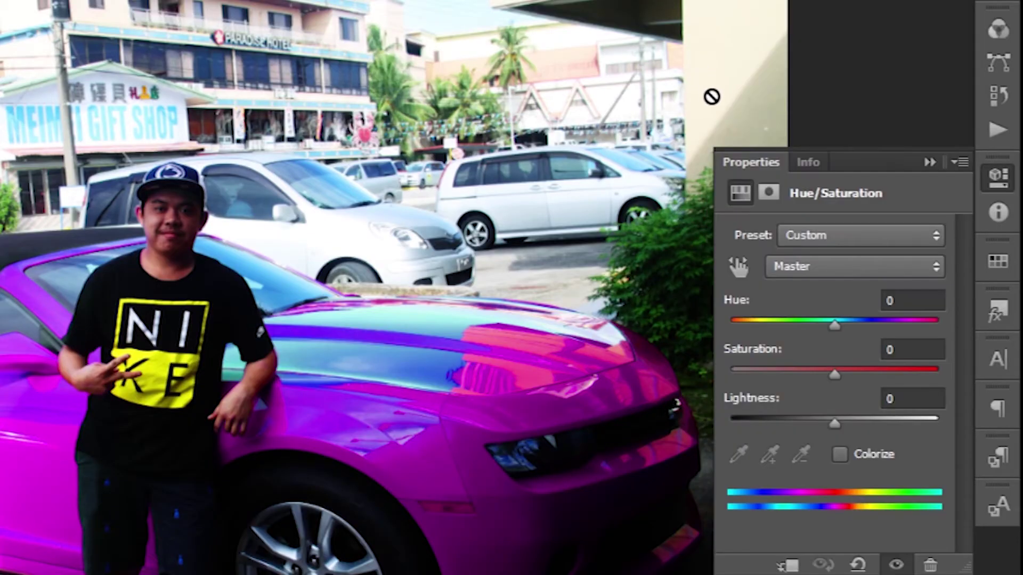
mouse_move(834, 323)
left_mouse_down()
mouse_move(869, 326)
mouse_move(840, 343)
mouse_move(733, 336)
mouse_move(823, 336)
left_mouse_up()
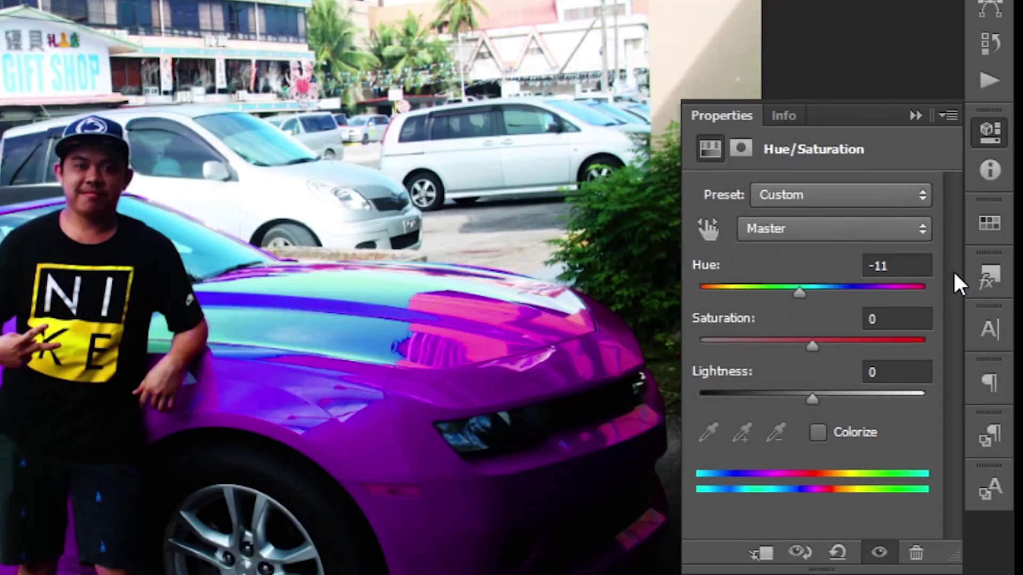
left_click(906, 266)
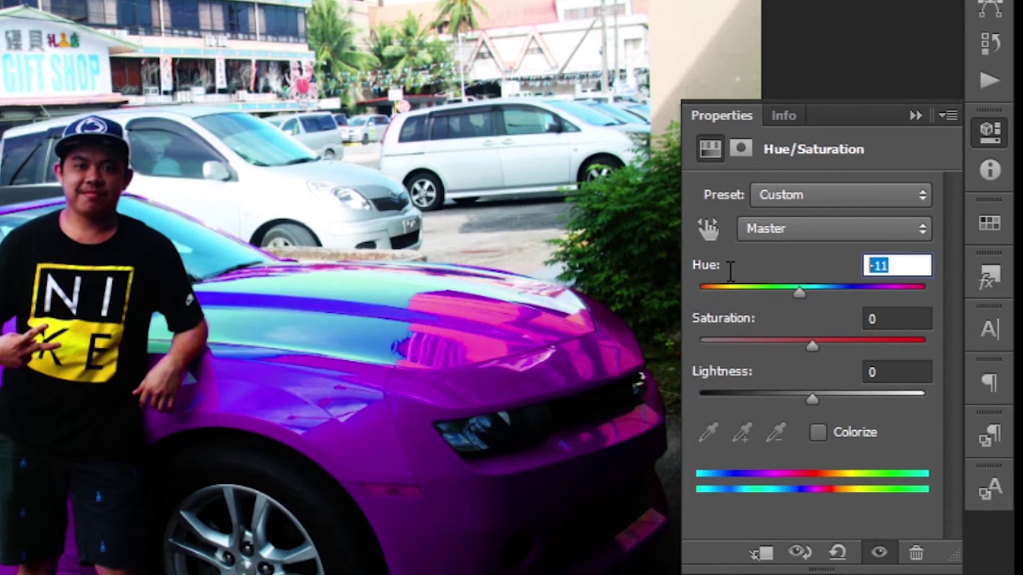
type("0")
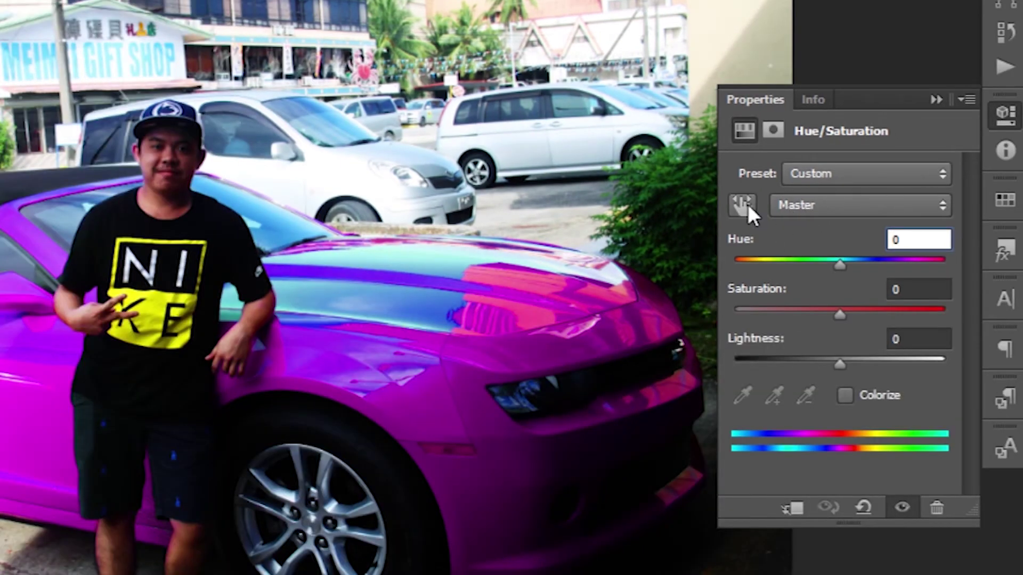
left_click(809, 215)
left_click(794, 238)
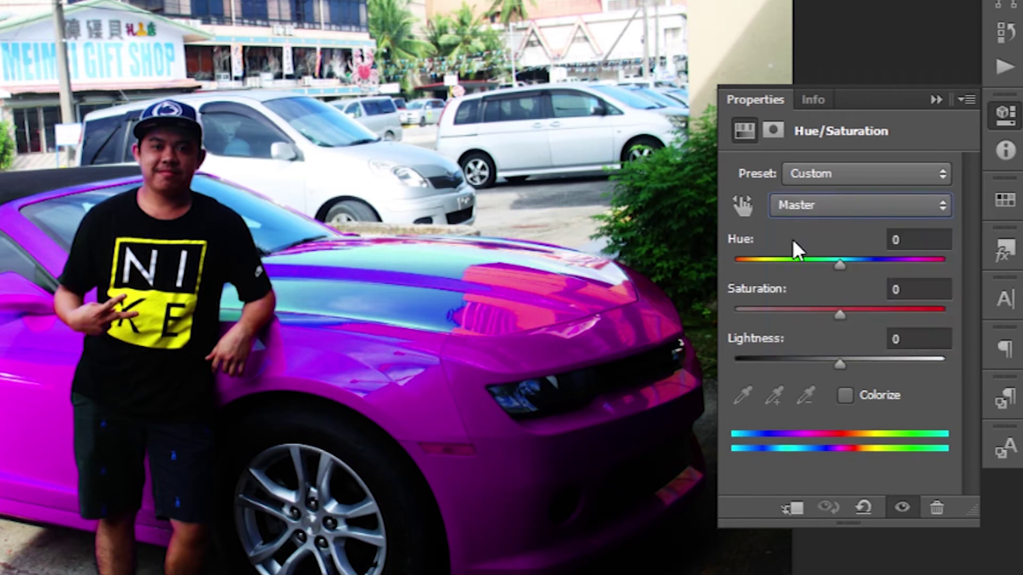
Sample the hood with the on-image adjustment tool and add the hood's reflections and highlights to the Magentas colour range.
left_click(745, 209)
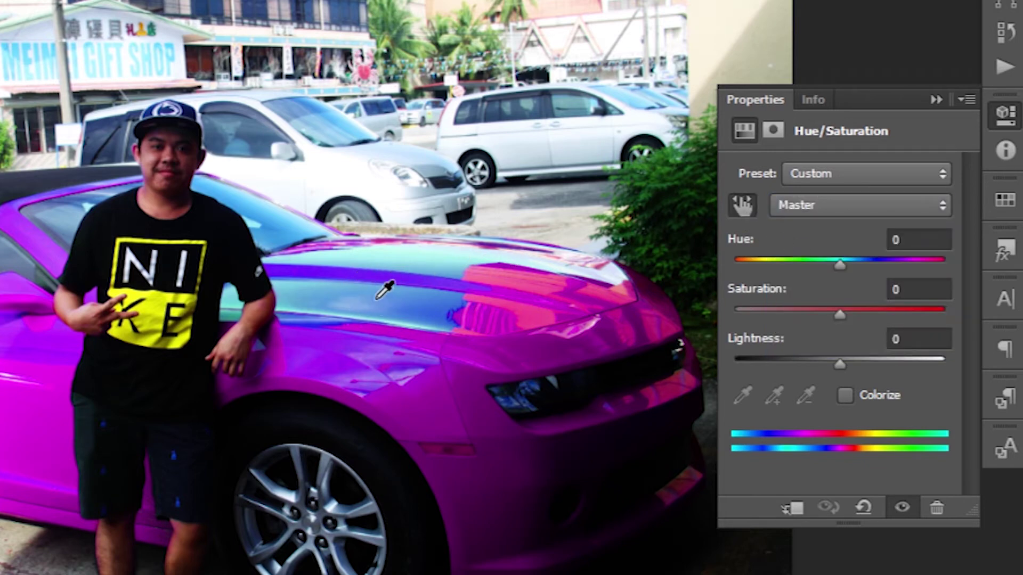
left_click(384, 290)
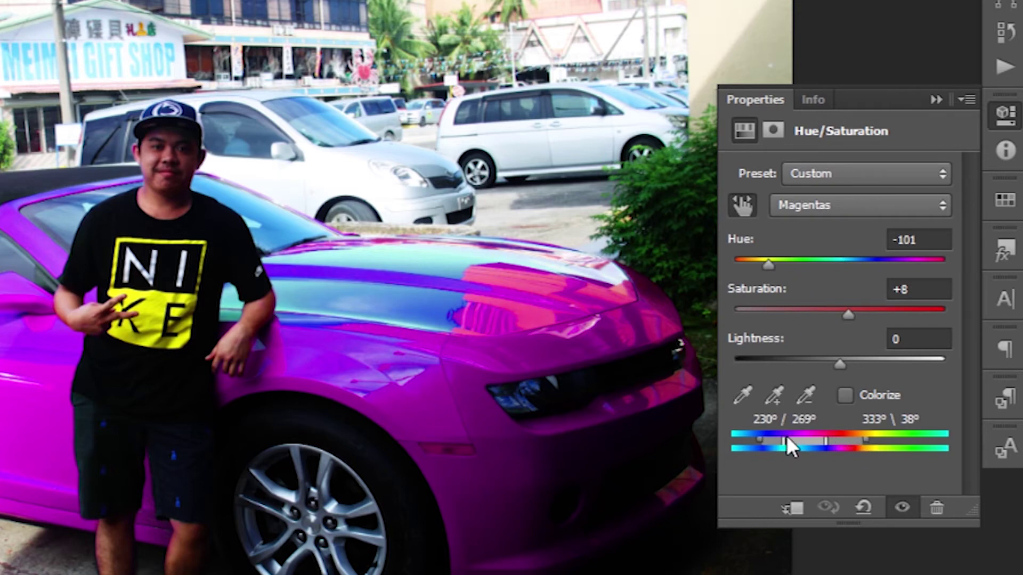
left_click(775, 396)
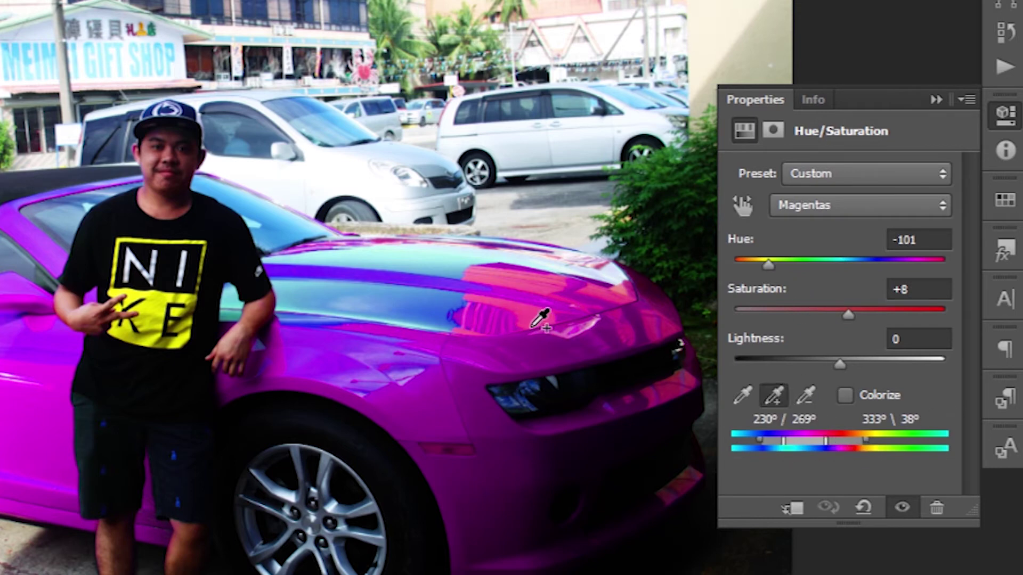
left_click(499, 353)
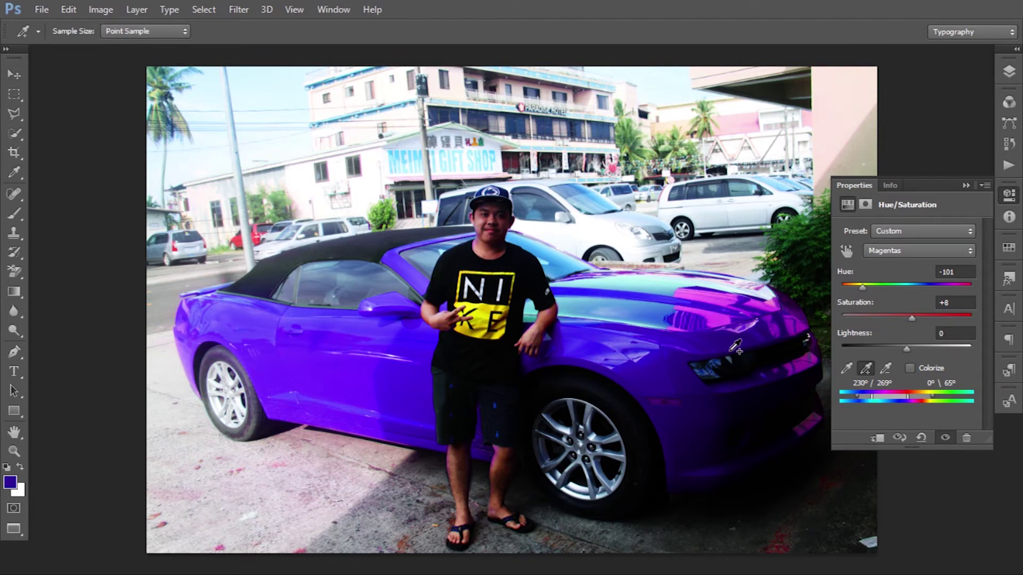
left_click(683, 309)
left_click(663, 313)
left_click(597, 307)
left_click(714, 320)
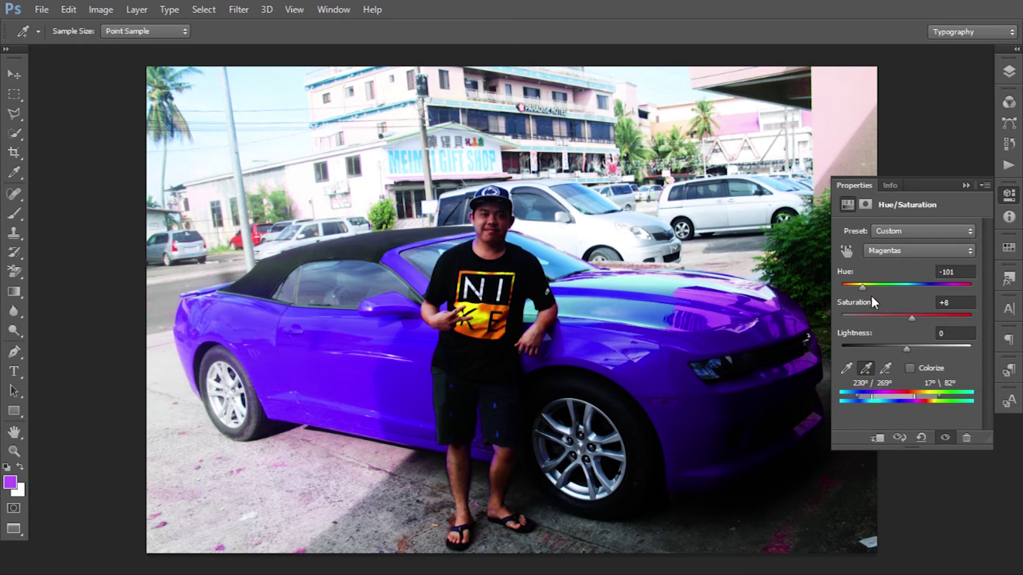
Set the Magentas hue to +107 and add another spot on the hood to the sampled colour range.
left_click_drag(866, 286, 942, 301)
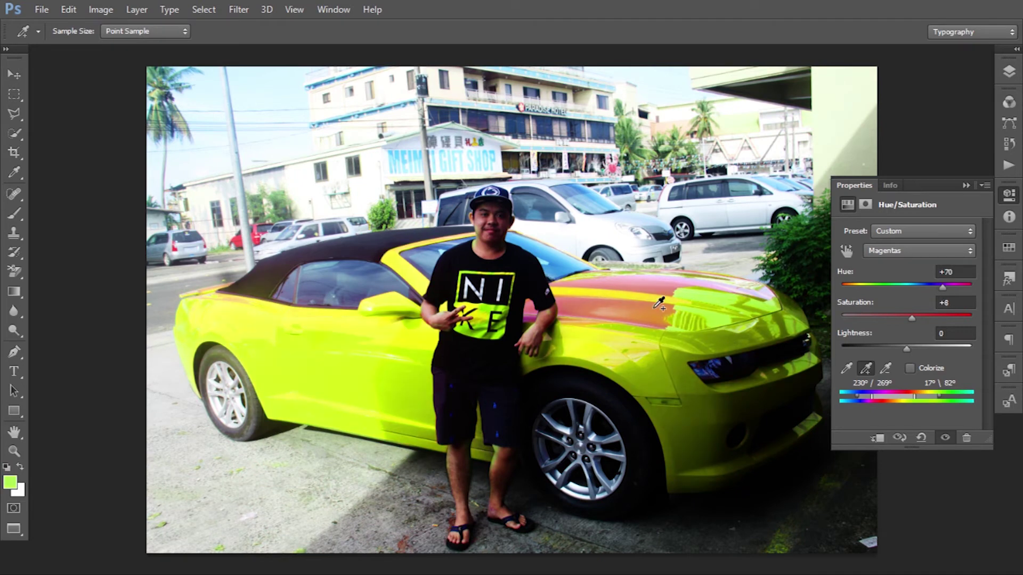
left_click(624, 309)
left_click_drag(940, 289, 951, 290)
Paint black on the Hue/Saturation layer mask over the man's neck and face with a size 40 brush.
key("z")
left_click_drag(483, 212, 586, 270)
left_click_drag(475, 339, 461, 445)
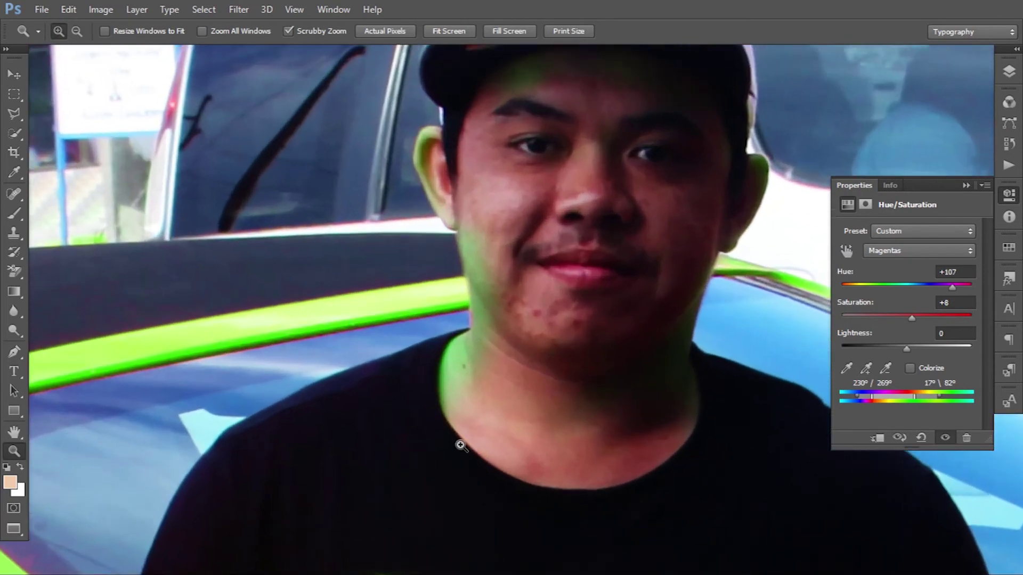
left_click(1009, 72)
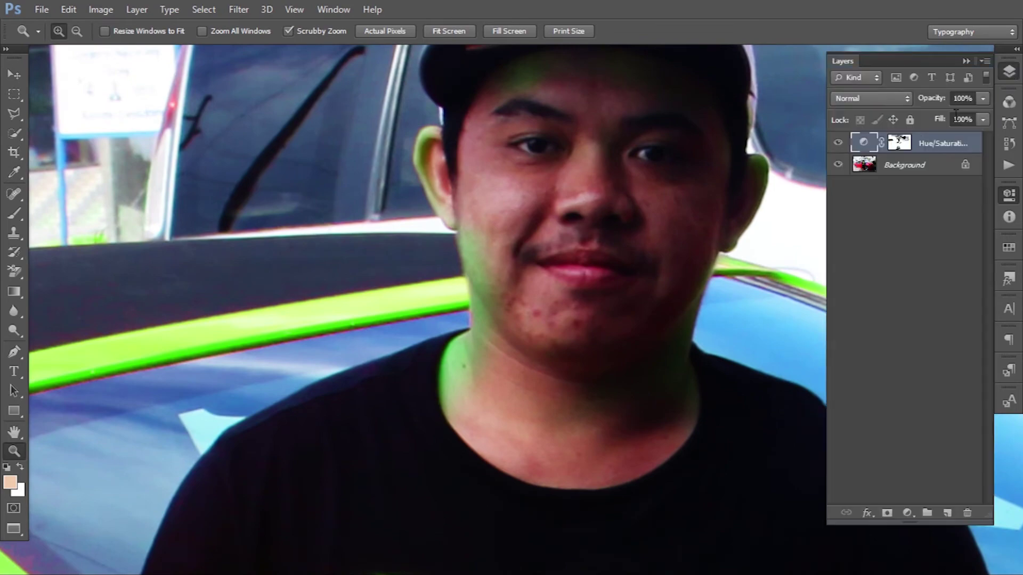
left_click(899, 150)
key("b")
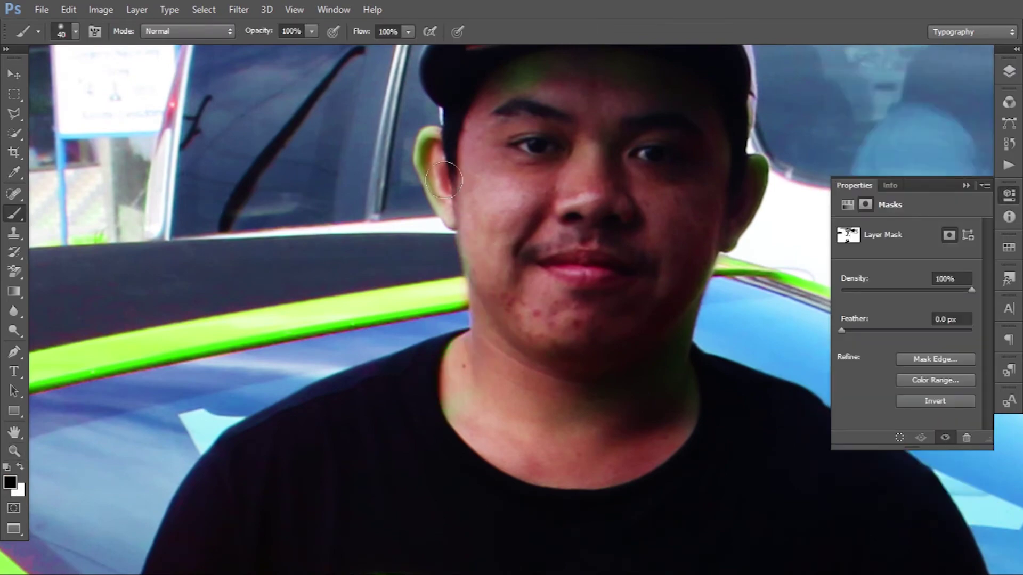
scroll(697, 366, "up", 3)
key("ctrl+0")
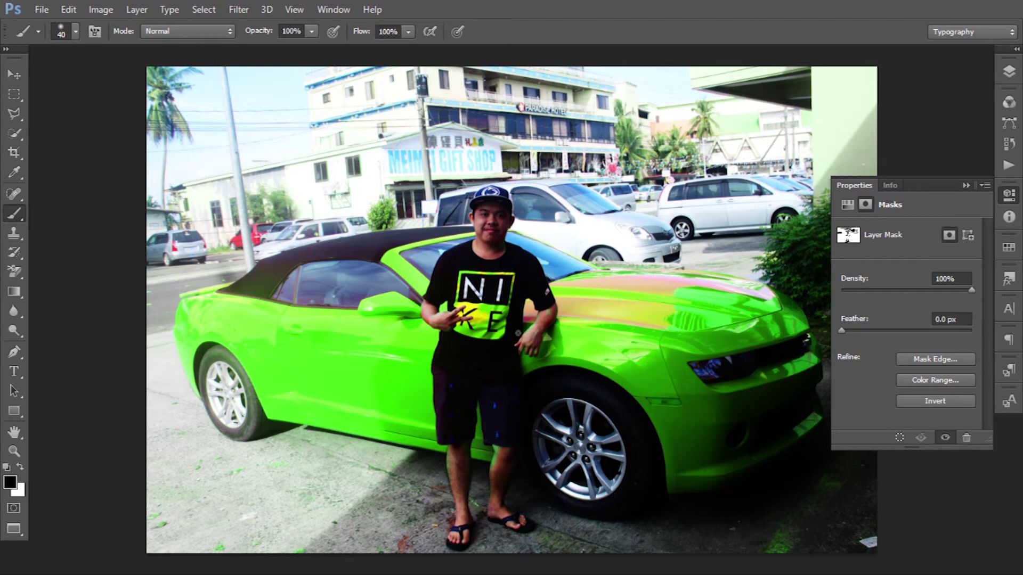
Hide the existing Hue/Saturation layer and add a new Hue/Saturation adjustment layer directly above the Background.
left_click(1009, 73)
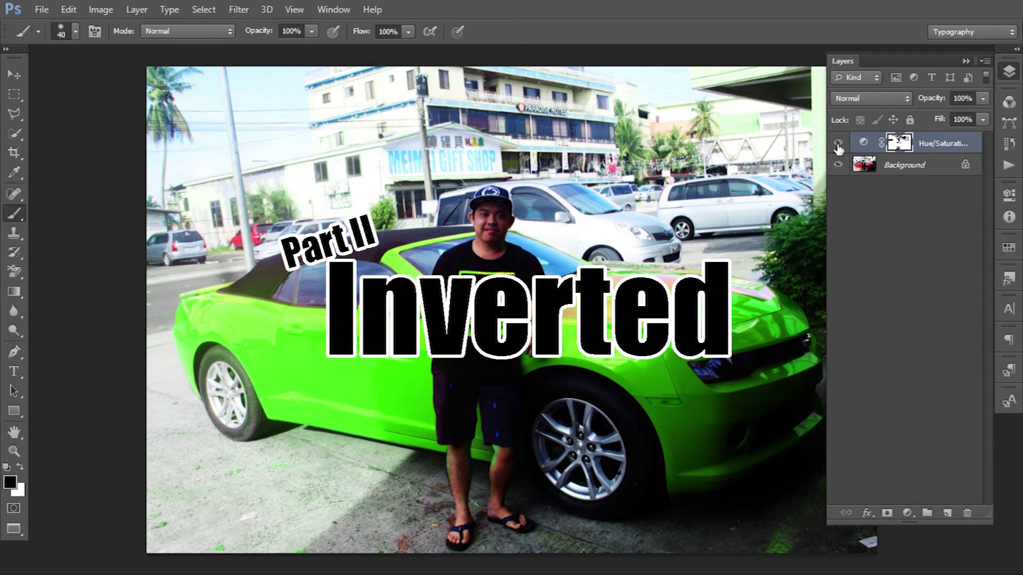
key("z")
left_click_drag(613, 229, 671, 229)
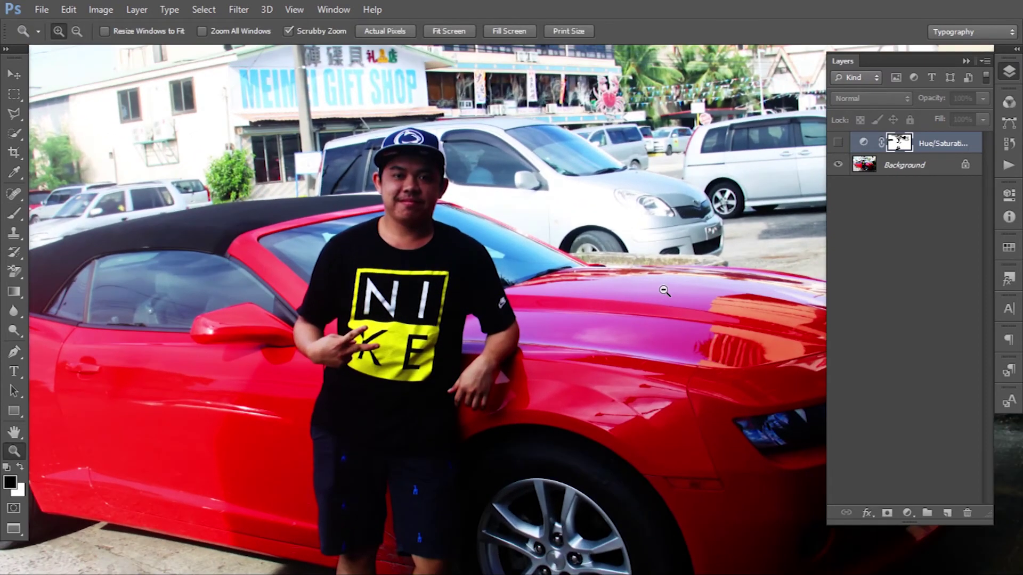
left_click_drag(617, 328, 484, 195)
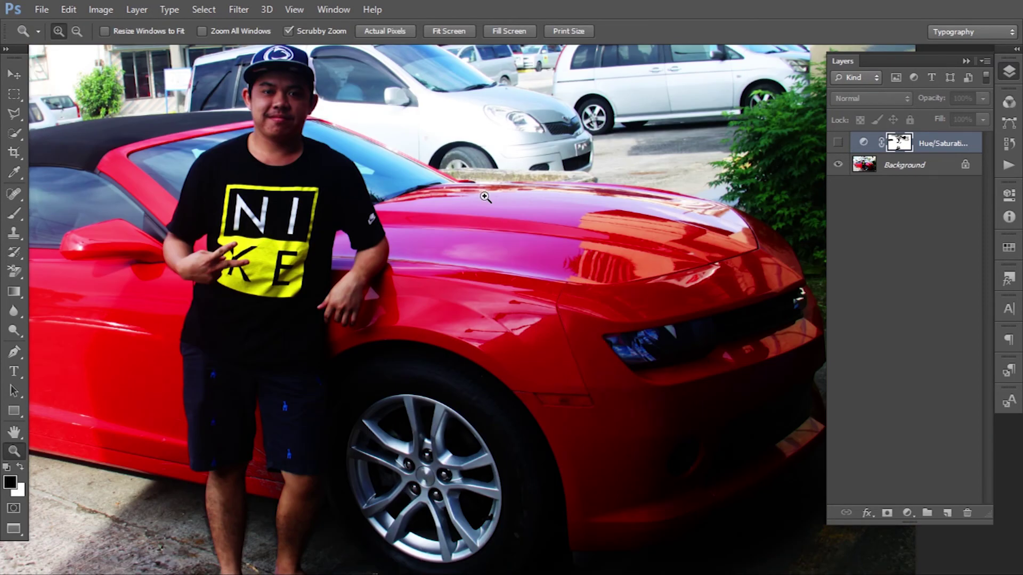
left_click(904, 166)
left_click(909, 514)
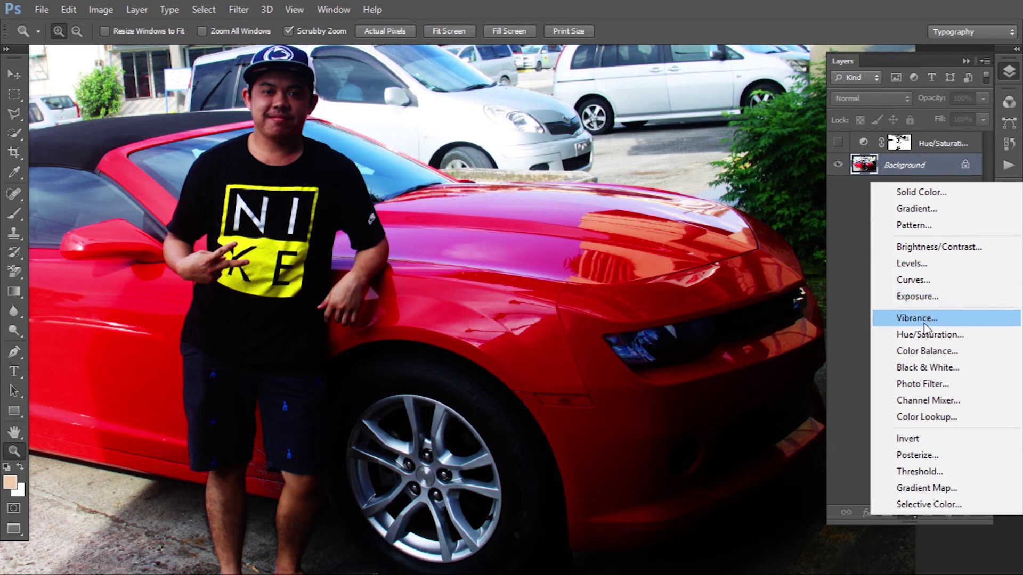
left_click(917, 334)
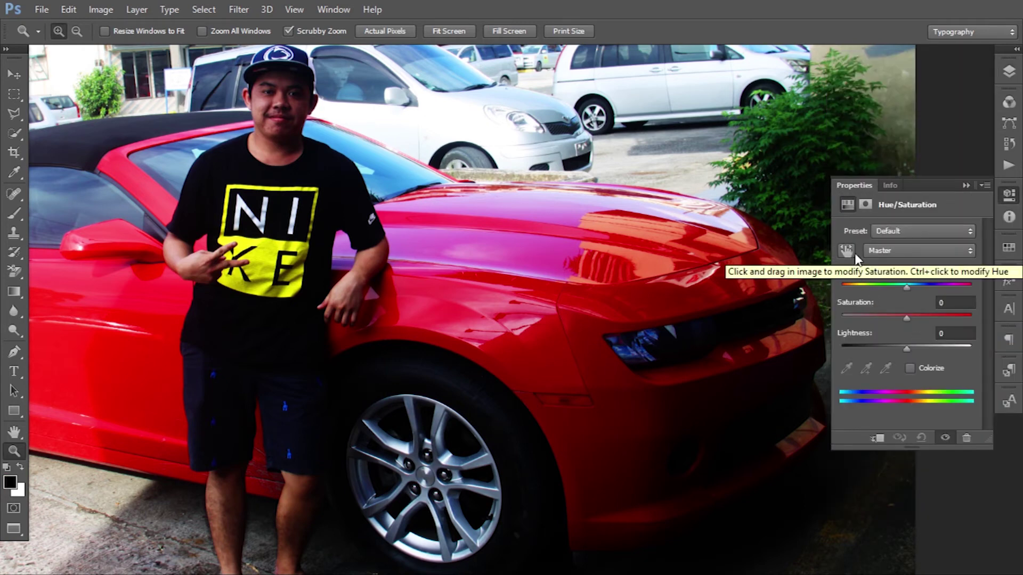
Sample the car's red side with the on-image adjustment tool and add the hood's purple and orange areas to the colour range.
left_click(845, 253)
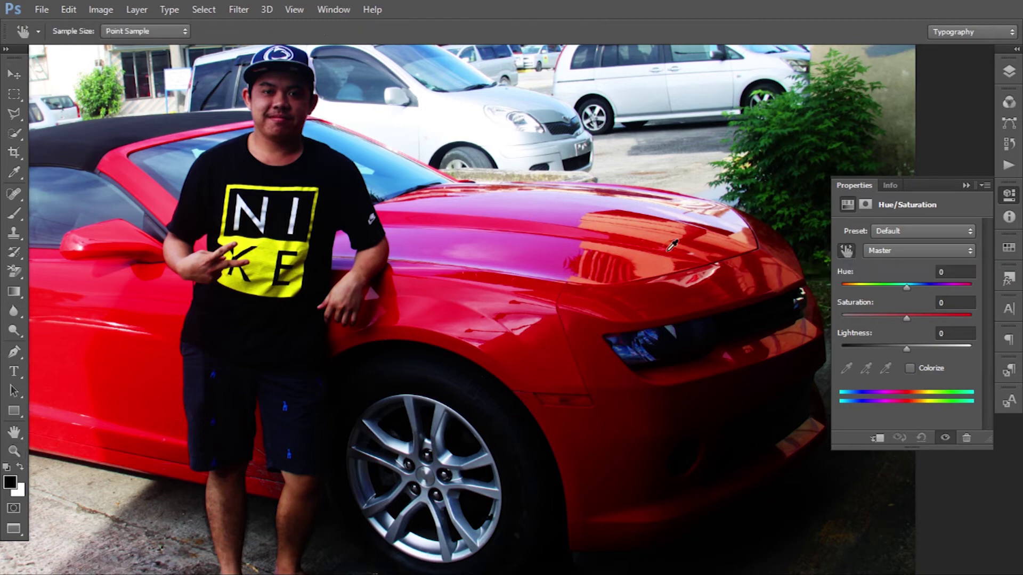
scroll(555, 266, "down", 3)
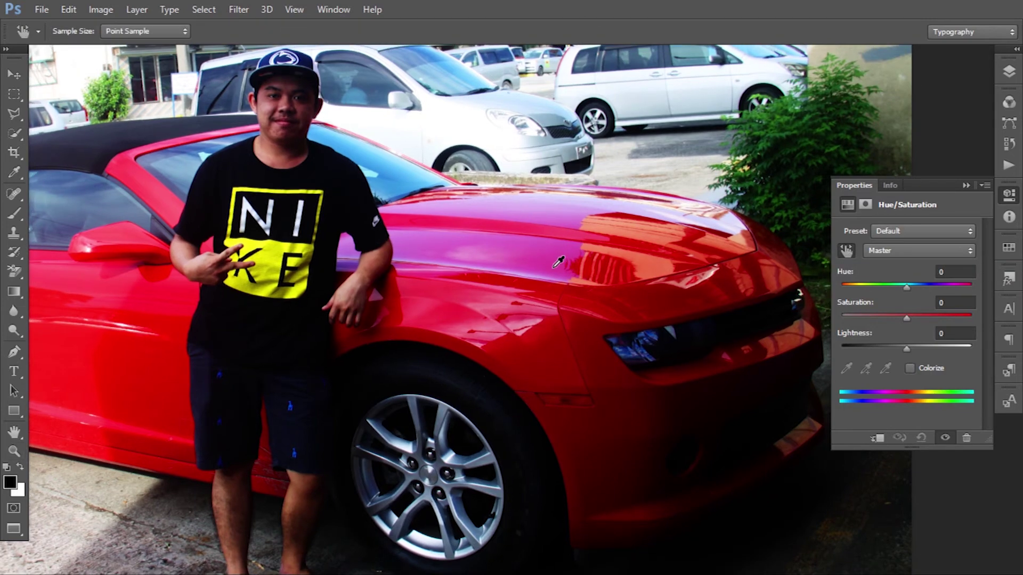
left_click_drag(535, 320, 578, 346)
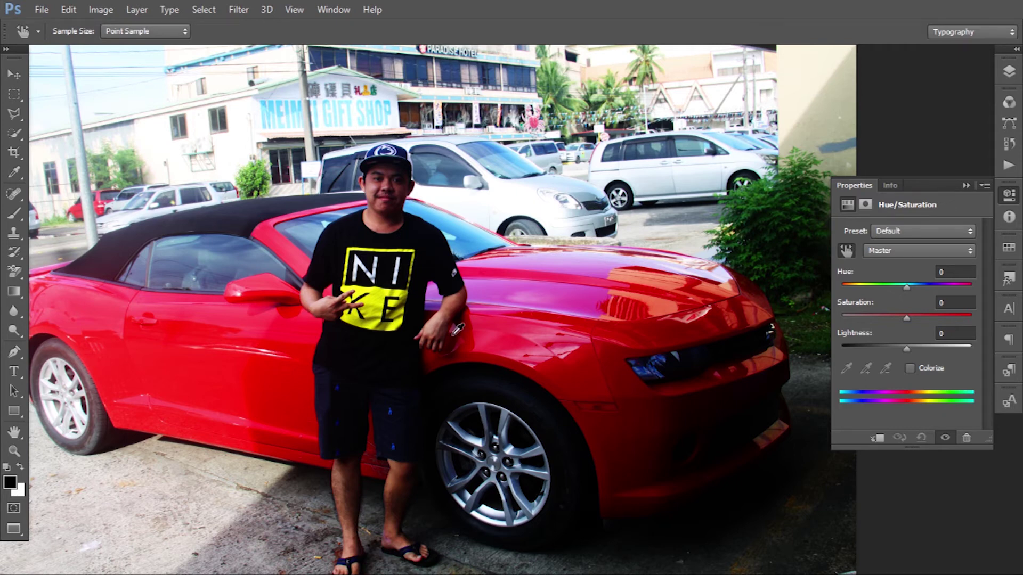
left_click(302, 328)
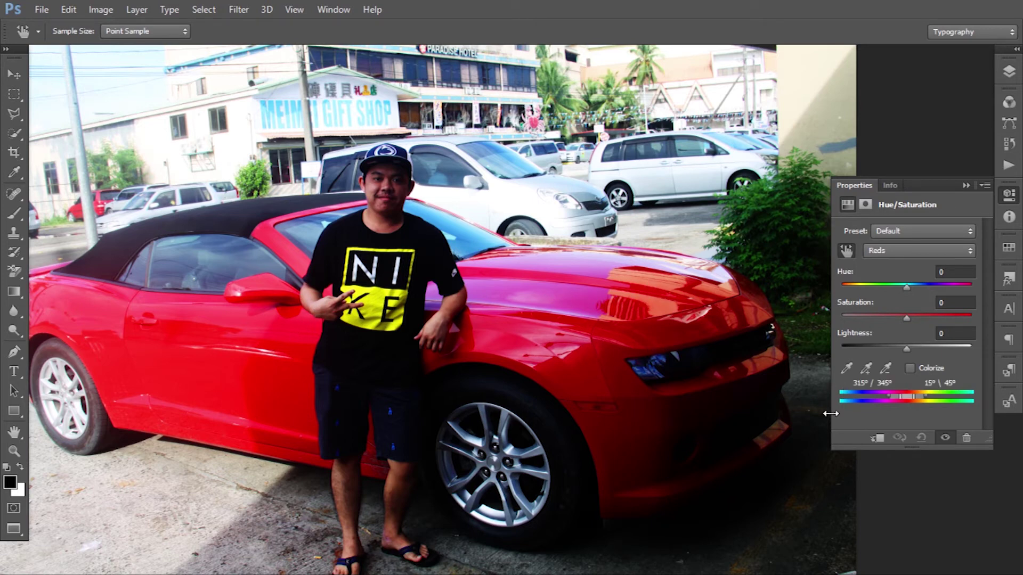
left_click(865, 368)
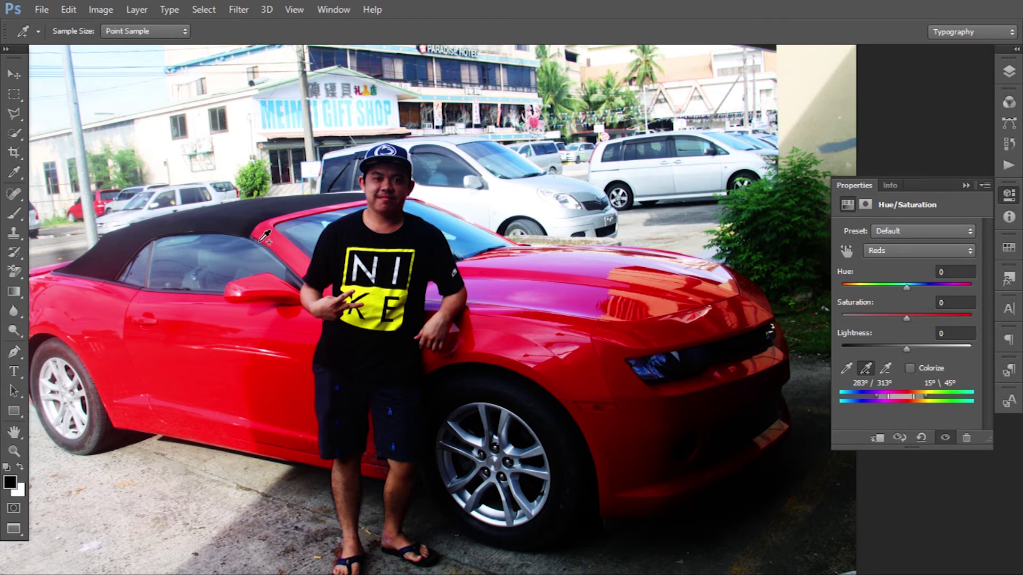
left_click(574, 267)
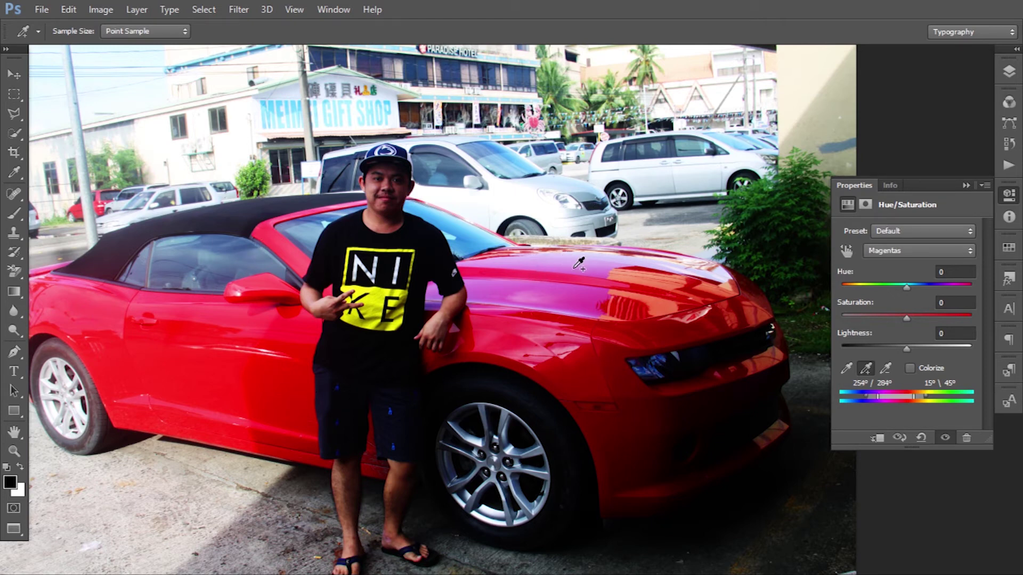
left_click(649, 264)
Set the new adjustment layer's Magentas hue to -115.
left_click(866, 367)
left_click_drag(909, 290, 858, 285)
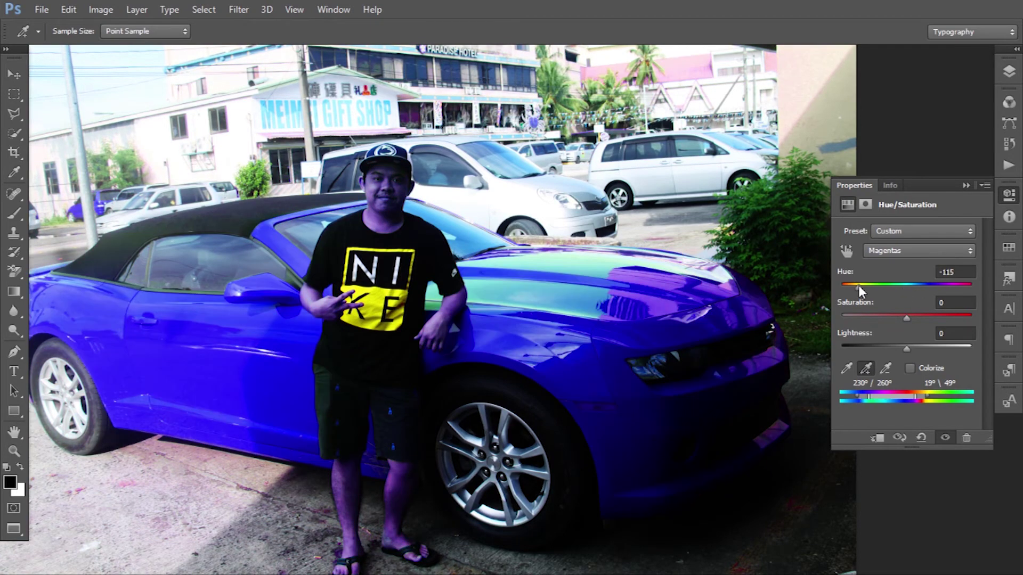
left_click_drag(523, 306, 577, 314)
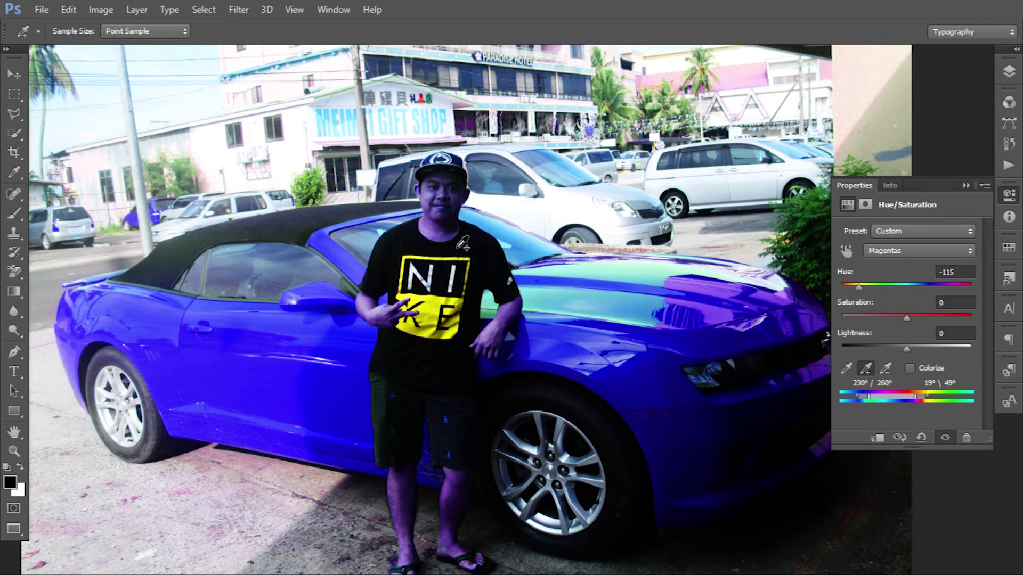
left_click_drag(447, 273, 461, 286)
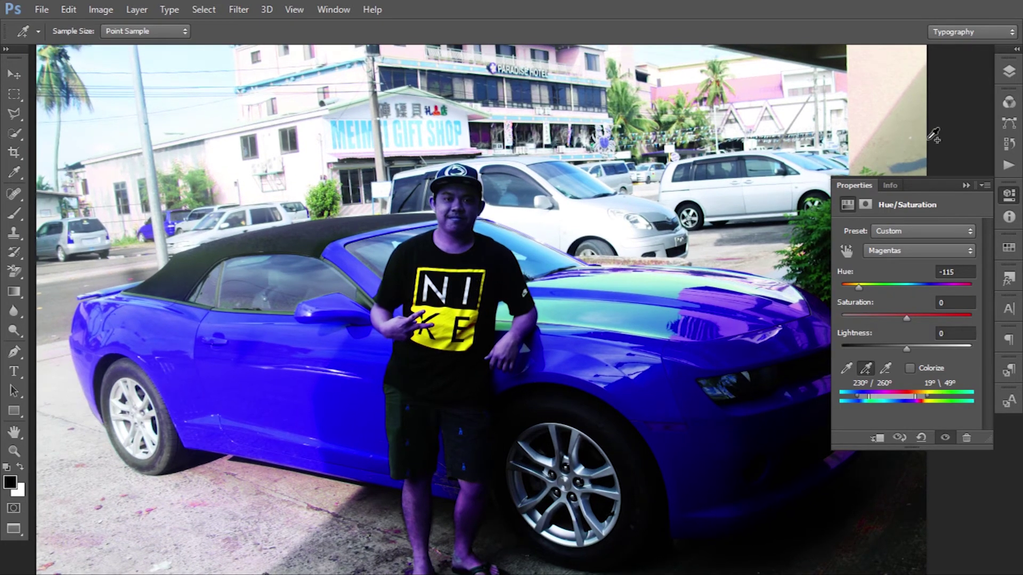
Invert the new Hue/Saturation layer's mask to black so the colour shift is hidden everywhere.
left_click(1012, 73)
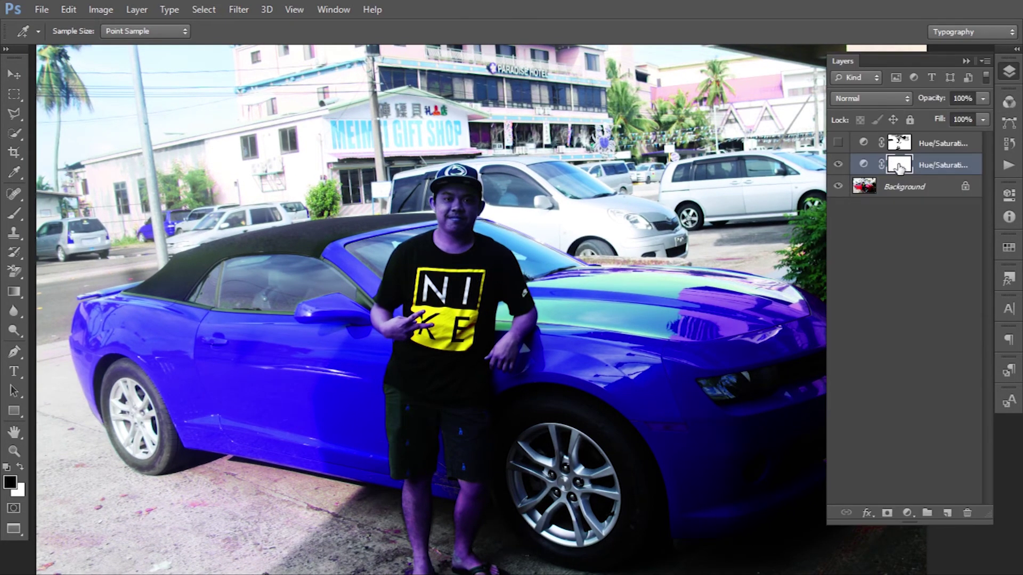
key("z")
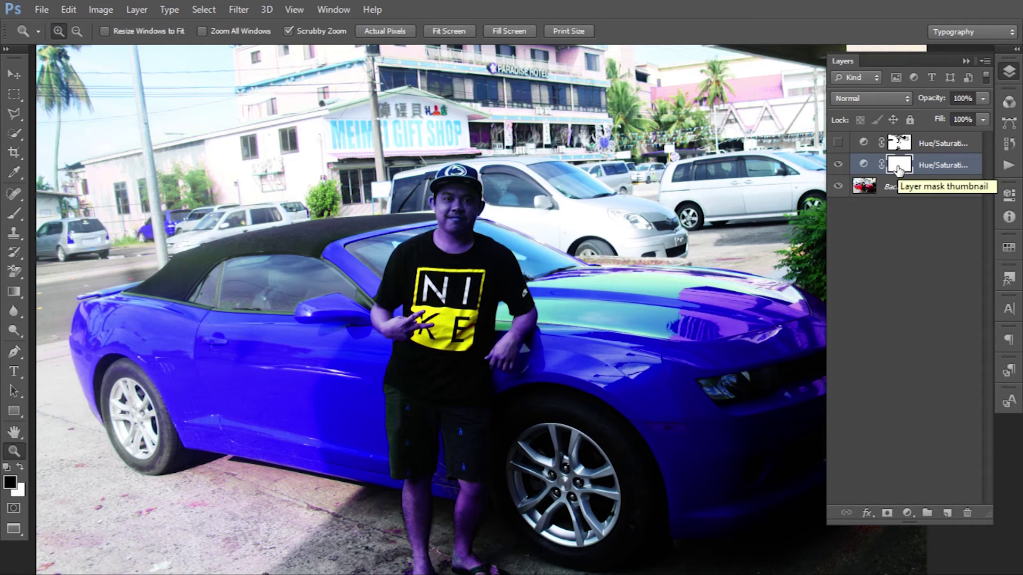
key("ctrl+i")
key("ctrl+i")
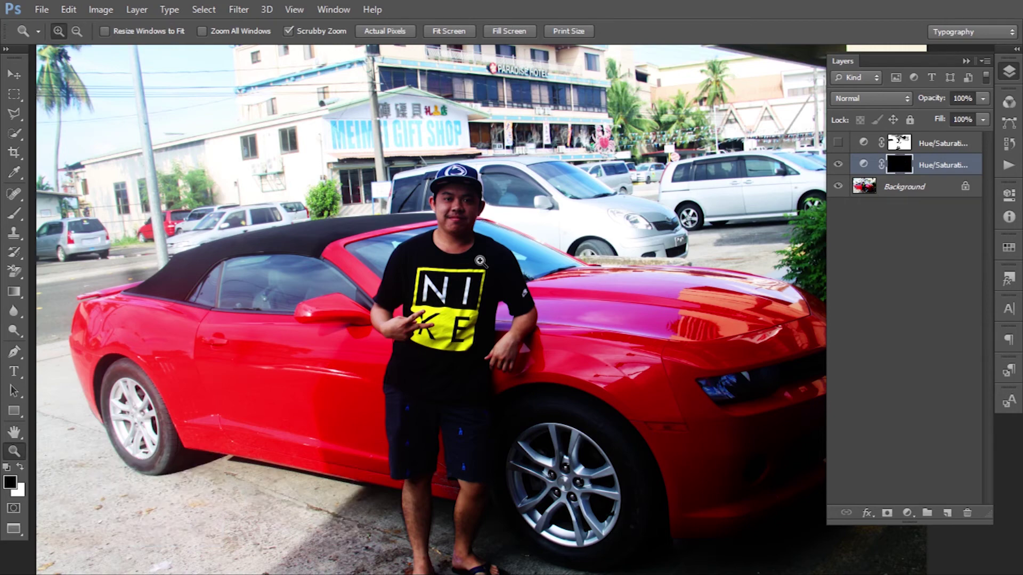
Set up a white 250 px brush for the black mask and undo a test stroke over the man's face.
key("ctrl+minus")
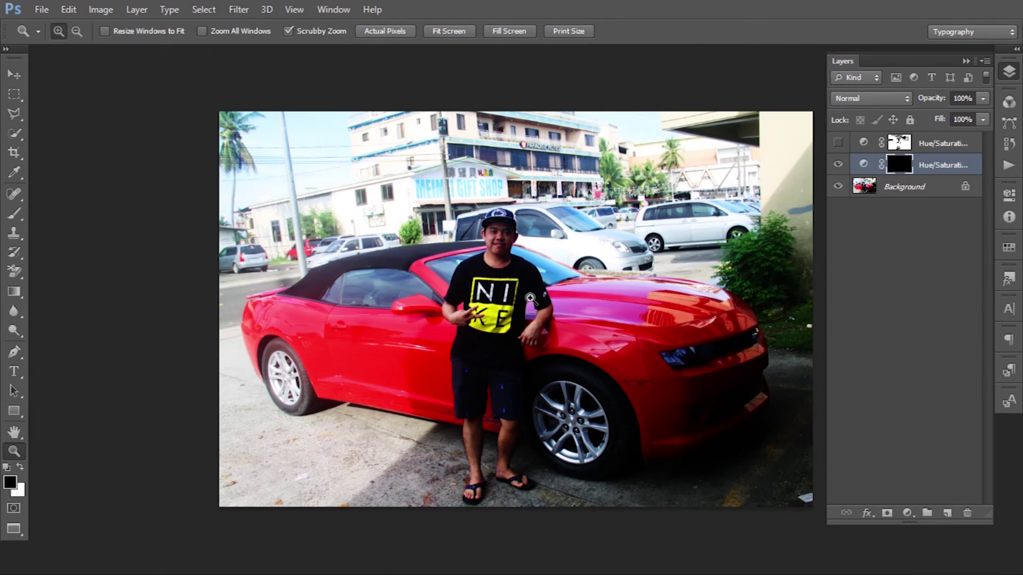
left_click_drag(652, 289, 681, 291)
left_click_drag(608, 286, 593, 243)
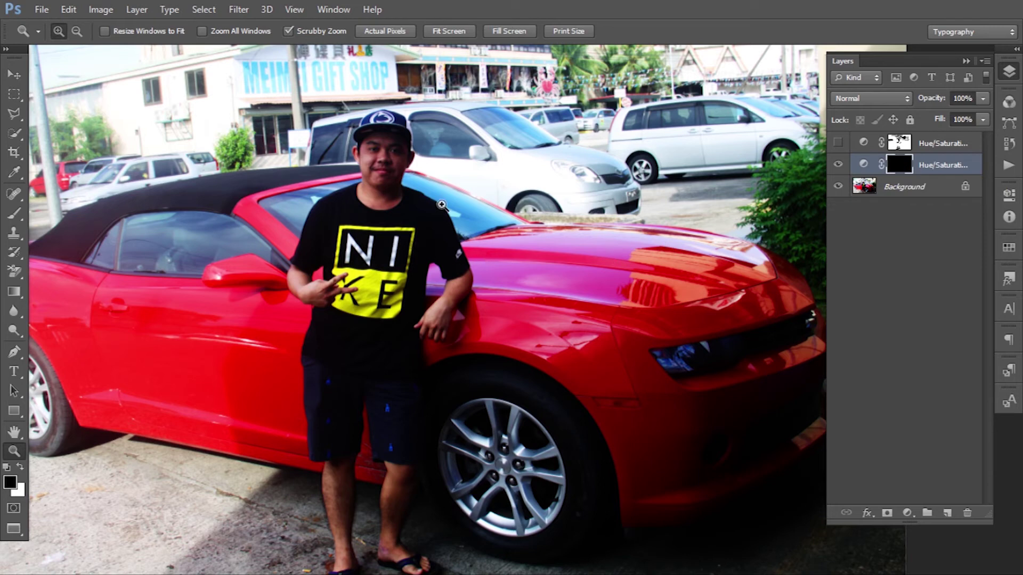
key("b")
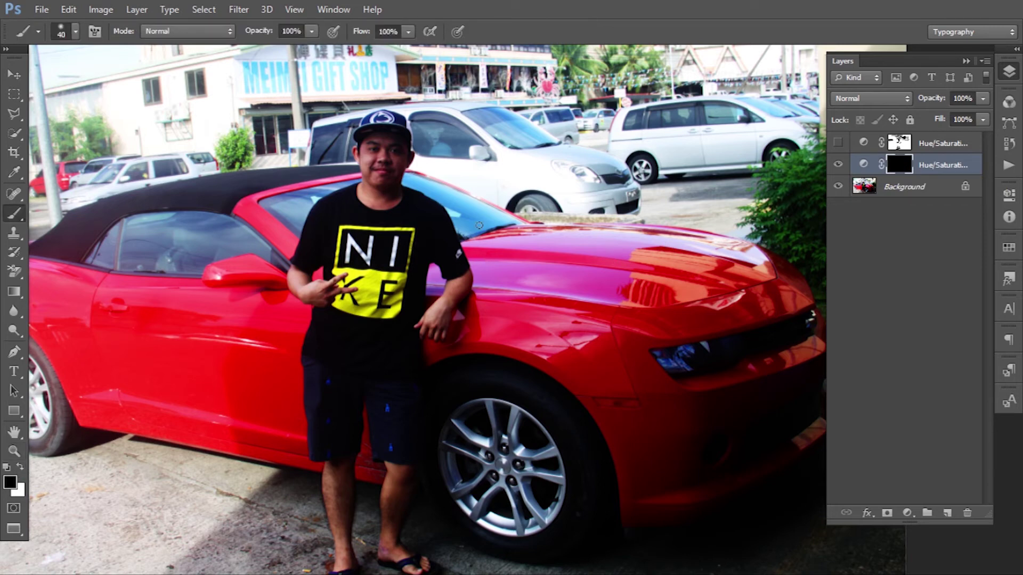
key("bracketright")
key("bracketright")
key("bracketright")
key("bracketright")
key("bracketright")
key("bracketright")
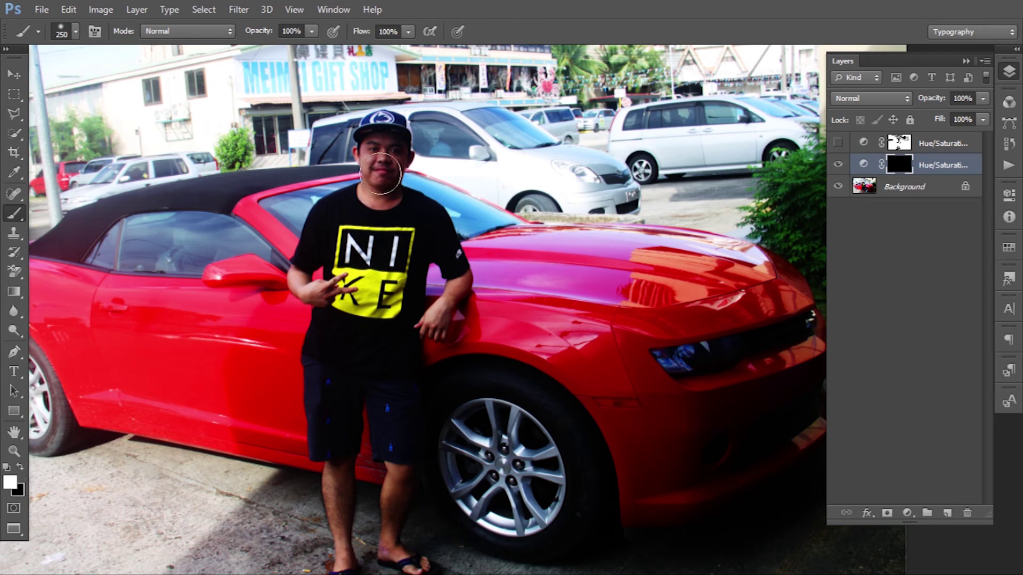
mouse_move(378, 160)
left_mouse_down()
mouse_move(372, 215)
mouse_move(371, 158)
mouse_move(374, 201)
mouse_move(388, 163)
left_mouse_up()
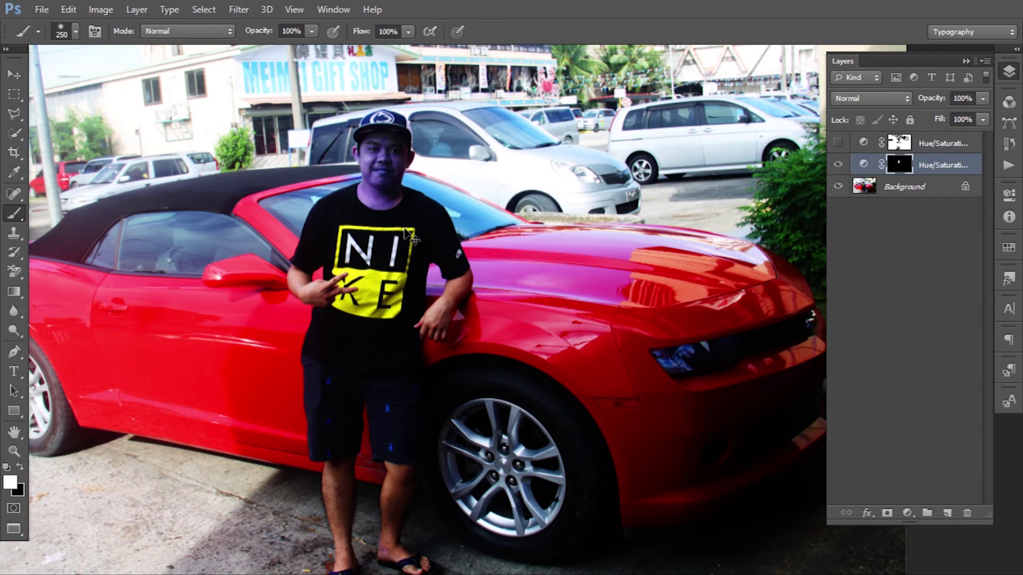
key("ctrl+z")
Paint white in the mask over the car's hood, front fender and bumper to reveal the colour shift.
scroll(493, 246, "up", 3)
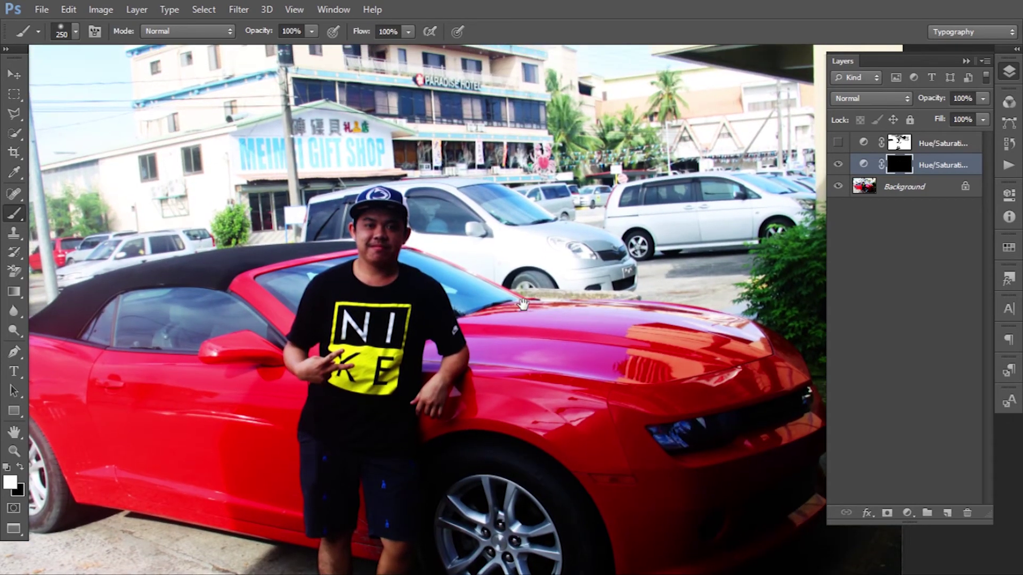
mouse_move(471, 350)
left_mouse_down()
mouse_move(651, 362)
mouse_move(602, 381)
mouse_move(682, 394)
mouse_move(624, 389)
mouse_move(754, 430)
mouse_move(662, 424)
mouse_move(788, 372)
mouse_move(659, 318)
mouse_move(751, 335)
left_mouse_up()
key("bracketright")
key("bracketleft")
key("bracketleft")
key("bracketleft")
key("bracketleft")
key("bracketleft")
key("space")
left_click_drag(806, 419, 724, 342)
mouse_move(727, 343)
left_mouse_down()
mouse_move(712, 392)
mouse_move(684, 368)
mouse_move(571, 401)
mouse_move(495, 346)
mouse_move(442, 288)
mouse_move(506, 427)
left_mouse_up()
key("bracketright")
key("bracketright")
Paint white over the red fender area between the man's resting hand and the front wheel arch with a brush of about 60 px.
key("z")
mouse_move(344, 312)
left_mouse_down()
mouse_move(555, 321)
mouse_move(491, 376)
left_mouse_up()
key("space")
left_click_drag(602, 404, 322, 370)
left_click_drag(408, 379, 460, 375)
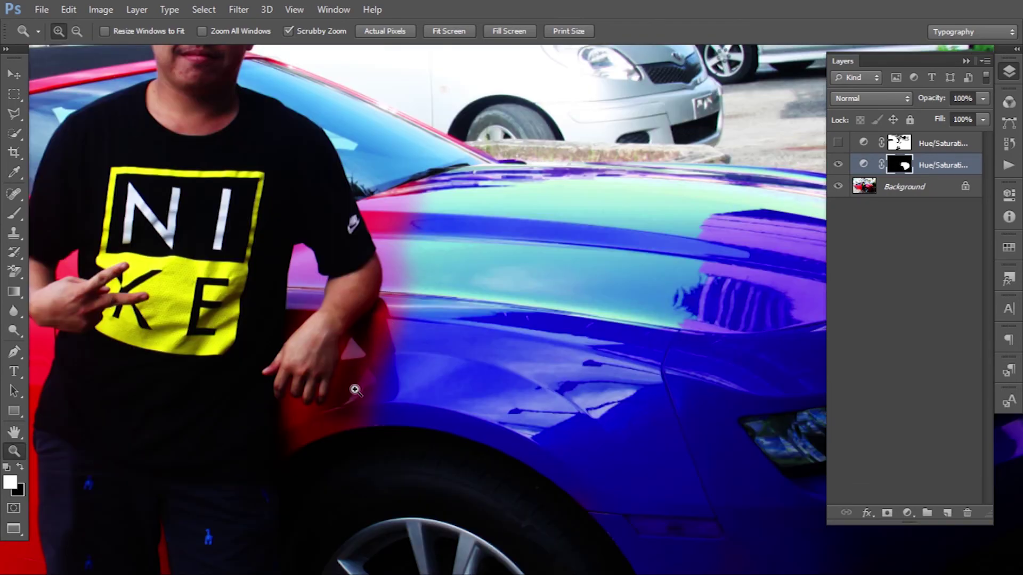
left_click_drag(287, 430, 329, 430)
left_click(329, 430)
key("b")
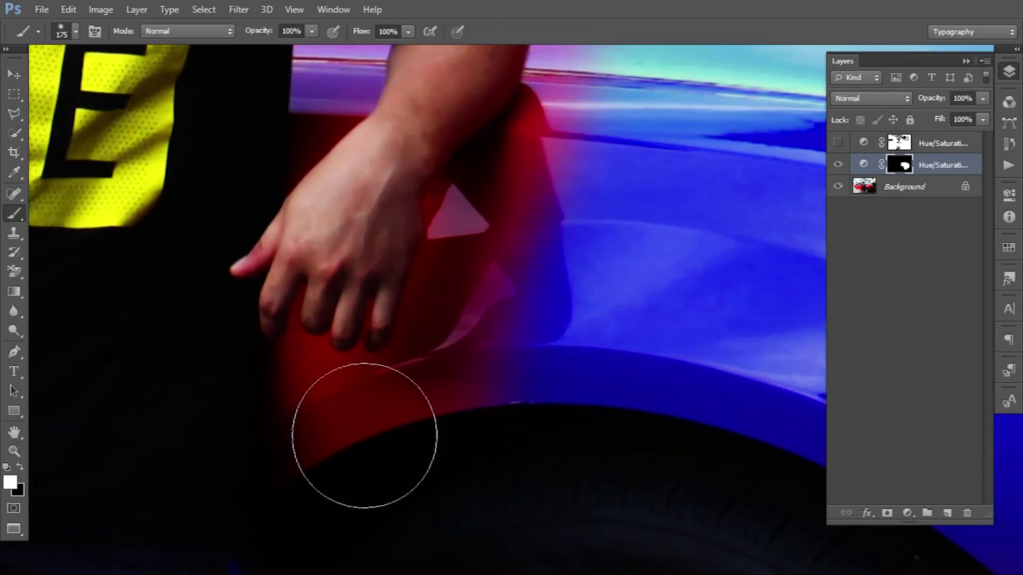
key("bracketleft")
key("bracketleft")
key("bracketleft")
key("bracketleft")
key("bracketleft")
mouse_move(578, 212)
left_mouse_down()
mouse_move(532, 231)
mouse_move(520, 251)
left_mouse_up()
mouse_move(477, 369)
left_mouse_down()
mouse_move(357, 445)
mouse_move(494, 406)
mouse_move(374, 429)
mouse_move(309, 489)
mouse_move(334, 416)
mouse_move(407, 393)
mouse_move(450, 352)
mouse_move(462, 302)
mouse_move(487, 325)
left_mouse_up()
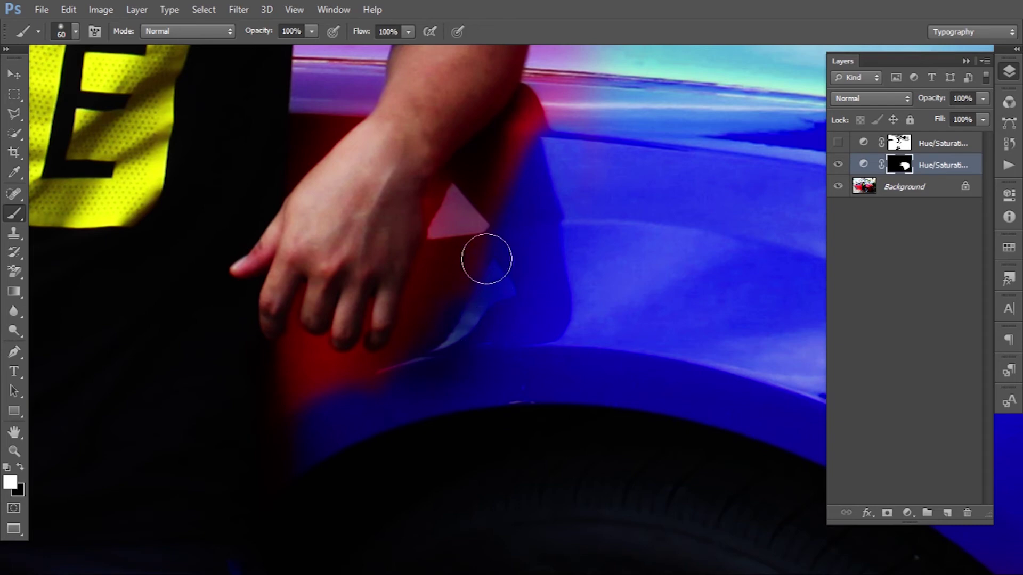
key("bracketleft")
mouse_move(557, 112)
left_mouse_down()
mouse_move(475, 222)
mouse_move(479, 203)
mouse_move(443, 196)
mouse_move(424, 295)
mouse_move(453, 234)
mouse_move(423, 271)
mouse_move(255, 412)
mouse_move(336, 414)
mouse_move(319, 372)
mouse_move(383, 367)
mouse_move(356, 385)
mouse_move(390, 377)
mouse_move(331, 368)
mouse_move(358, 374)
mouse_move(425, 356)
left_mouse_up()
Paint white in the red gaps between and just below the man's fingers, reducing the brush from 10 px to 6 px.
key("bracketleft")
key("bracketleft")
key("bracketleft")
key("bracketleft")
key("z")
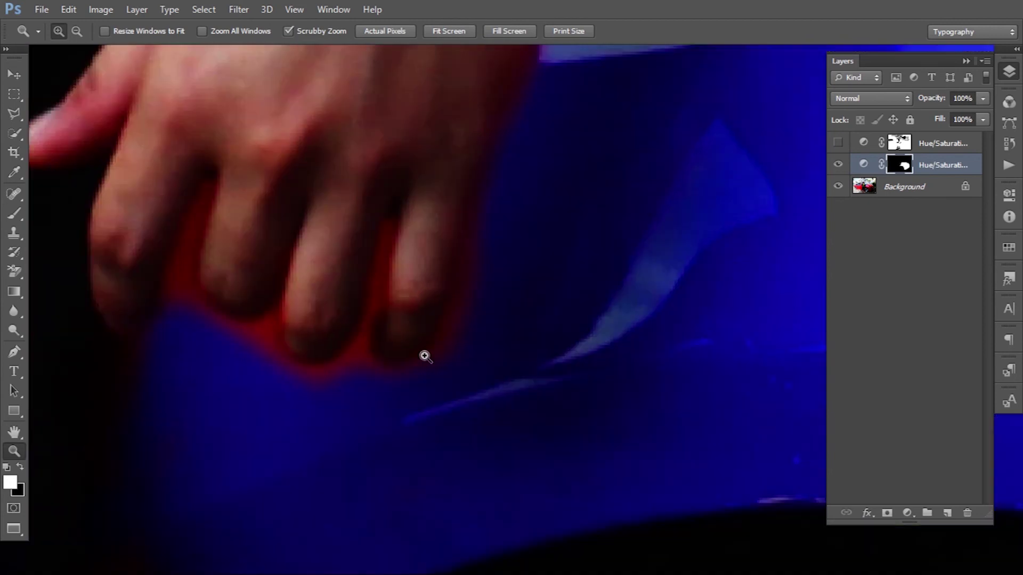
key("b")
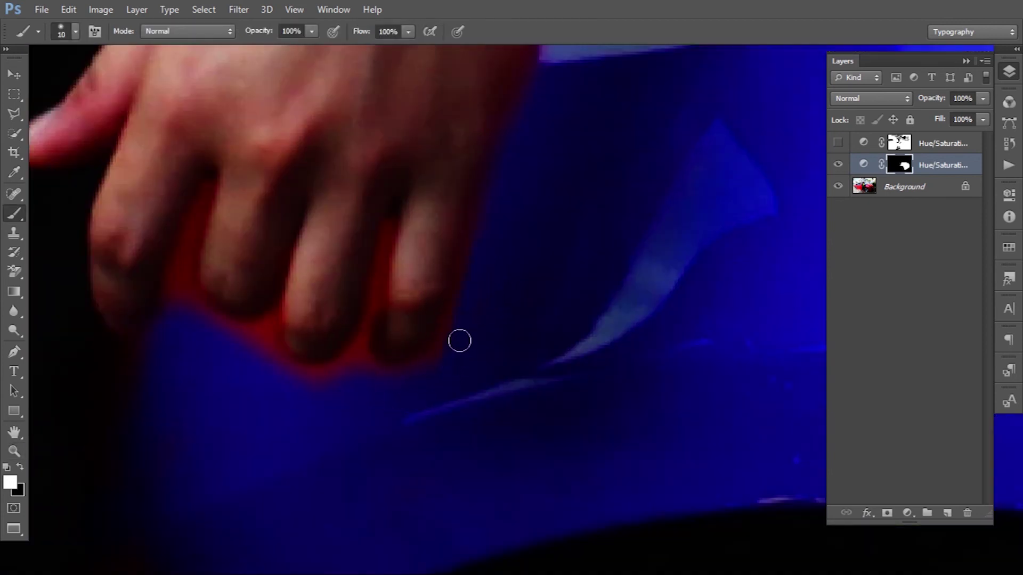
key("bracketleft")
key("bracketleft")
mouse_move(363, 357)
left_mouse_down()
mouse_move(382, 246)
mouse_move(340, 369)
mouse_move(262, 330)
mouse_move(179, 244)
left_mouse_up()
key("bracketleft")
key("bracketleft")
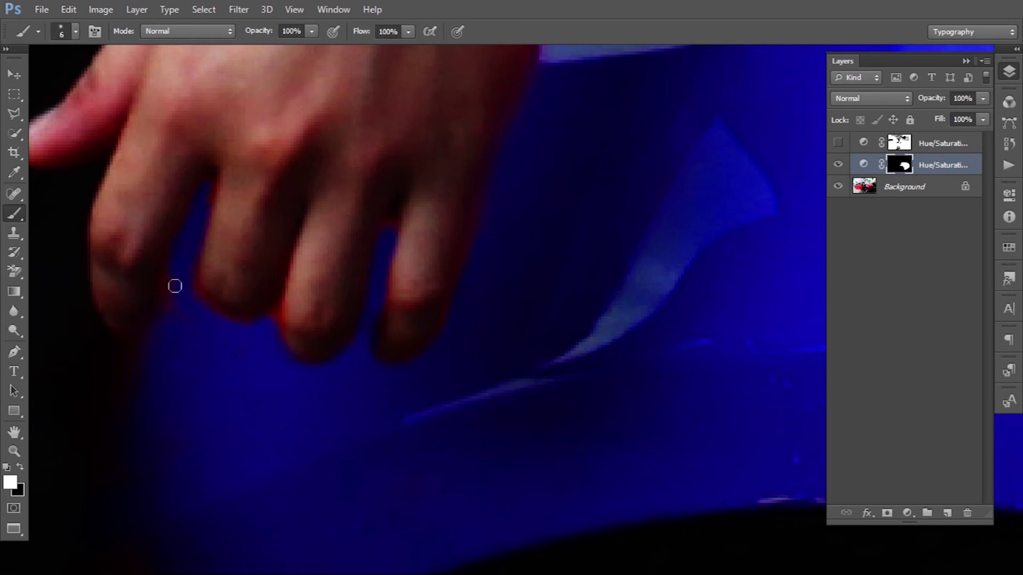
Clean up the red rim along the hand's edge and paint the fender strip beside the man's shirt.
left_click_drag(485, 91, 323, 353)
key("bracketright")
key("bracketright")
key("bracketright")
key("bracketright")
key("bracketright")
left_click_drag(452, 159, 317, 566)
Extend the white mask paint over the remaining front bodywork around the man with a larger brush.
key("ctrl+minus")
key("bracketright")
key("bracketright")
key("bracketright")
key("ctrl+minus")
key("ctrl+minus")
key("bracketright")
key("bracketright")
key("bracketright")
key("bracketright")
key("bracketright")
key("bracketright")
key("bracketright")
left_click_drag(528, 164, 487, 264)
left_click_drag(528, 117, 508, 290)
left_click_drag(141, 168, 618, 195)
left_click_drag(405, 170, 80, 245)
left_click_drag(240, 299, 525, 218)
Paint the small red bodywork areas close to the man's body and clothing at high magnification.
key("ctrl+plus")
key("ctrl+plus")
key("ctrl+plus")
left_click_drag(746, 80, 358, 368)
mouse_move(426, 269)
left_mouse_down()
mouse_move(612, 247)
mouse_move(623, 224)
left_mouse_up()
left_click_drag(546, 208, 319, 270)
left_click_drag(799, 208, 259, 275)
key("z")
mouse_move(373, 286)
left_mouse_down()
mouse_move(510, 285)
mouse_move(431, 262)
mouse_move(519, 370)
mouse_move(518, 107)
left_mouse_up()
key("b")
key("ctrl+minus")
key("ctrl+minus")
key("ctrl+minus")
mouse_move(542, 498)
left_mouse_down()
mouse_move(561, 452)
mouse_move(389, 522)
left_mouse_up()
mouse_move(594, 571)
left_mouse_down()
mouse_move(594, 409)
mouse_move(604, 390)
left_mouse_up()
Touch up the mask around the man's shorts and paint the gap between the legs with a 45 px brush.
key("x")
key("x")
left_click_drag(522, 344, 524, 432)
key("bracketright")
key("bracketright")
key("bracketright")
left_click_drag(488, 394, 459, 354)
left_click_drag(456, 80, 429, 386)
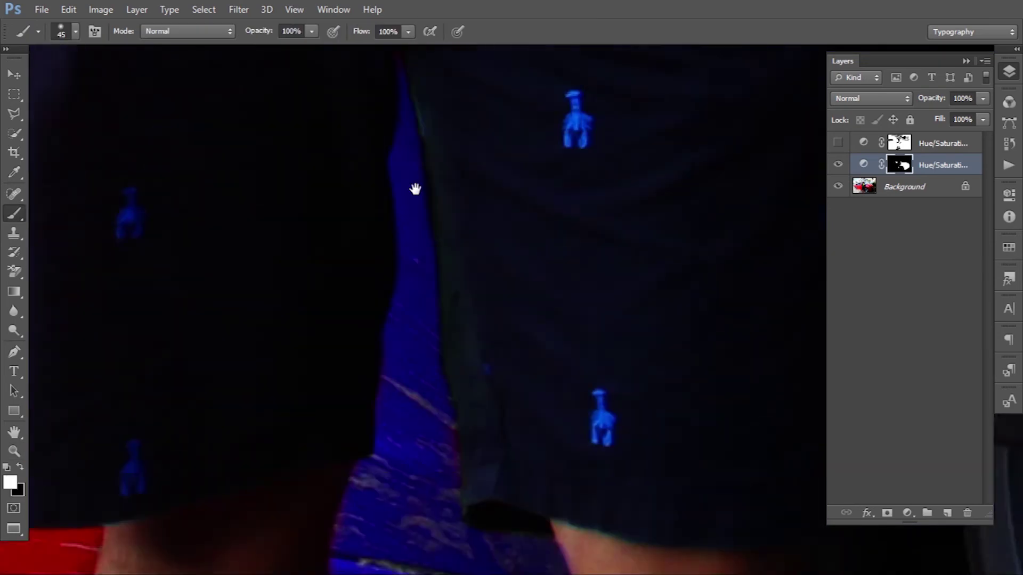
Paint white over the red bodywork beside the man's shorts and along the car's lower side.
left_click_drag(106, 522, 565, 239)
key("ctrl+minus")
key("ctrl+minus")
key("ctrl+minus")
key("bracketright")
key("bracketright")
key("bracketright")
key("bracketright")
key("bracketright")
mouse_move(493, 181)
left_mouse_down()
mouse_move(479, 265)
mouse_move(462, 297)
left_mouse_up()
mouse_move(473, 223)
left_mouse_down()
mouse_move(507, 297)
mouse_move(465, 292)
left_mouse_up()
key("bracketright")
key("bracketright")
key("bracketright")
key("bracketright")
key("bracketright")
key("bracketright")
key("bracketright")
mouse_move(458, 346)
left_mouse_down()
mouse_move(387, 363)
mouse_move(626, 342)
left_mouse_up()
Paint white over the car's door and rear fender, using a smaller brush near the edges.
scroll(386, 362, "down", 3)
mouse_move(270, 286)
left_mouse_down()
mouse_move(369, 314)
mouse_move(693, 282)
left_mouse_up()
key("z")
key("bracketleft")
key("bracketleft")
key("bracketleft")
key("bracketleft")
mouse_move(673, 134)
left_mouse_down()
mouse_move(533, 283)
mouse_move(528, 426)
left_mouse_up()
left_click_drag(533, 480, 462, 285)
key("bracketleft")
key("bracketleft")
key("bracketleft")
key("bracketleft")
key("bracketleft")
key("bracketleft")
key("bracketleft")
key("bracketleft")
mouse_move(684, 369)
left_mouse_down()
mouse_move(502, 334)
mouse_move(641, 458)
left_mouse_up()
left_click_drag(616, 447, 374, 266)
left_click_drag(651, 406, 463, 341)
Paint the remaining red details of the car's side, including the mirror and windshield frame, varying the brush size.
key("bracketleft")
key("bracketleft")
key("bracketleft")
key("bracketleft")
mouse_move(278, 169)
left_mouse_down()
mouse_move(495, 329)
mouse_move(530, 443)
left_mouse_up()
key("bracketright")
mouse_move(453, 314)
left_mouse_down()
mouse_move(317, 116)
mouse_move(512, 399)
left_mouse_up()
key("bracketleft")
key("bracketright")
key("bracketright")
key("bracketright")
mouse_move(484, 56)
left_mouse_down()
mouse_move(669, 237)
mouse_move(385, 320)
mouse_move(341, 320)
left_mouse_up()
Paint the hood area visible between the man's arm and torso with a 30 px brush.
key("z")
left_click_drag(501, 287, 586, 288)
left_click_drag(581, 427, 559, 308)
key("z")
left_click_drag(547, 421, 608, 421)
key("bracketleft")
key("bracketleft")
scroll(649, 379, "down", 5)
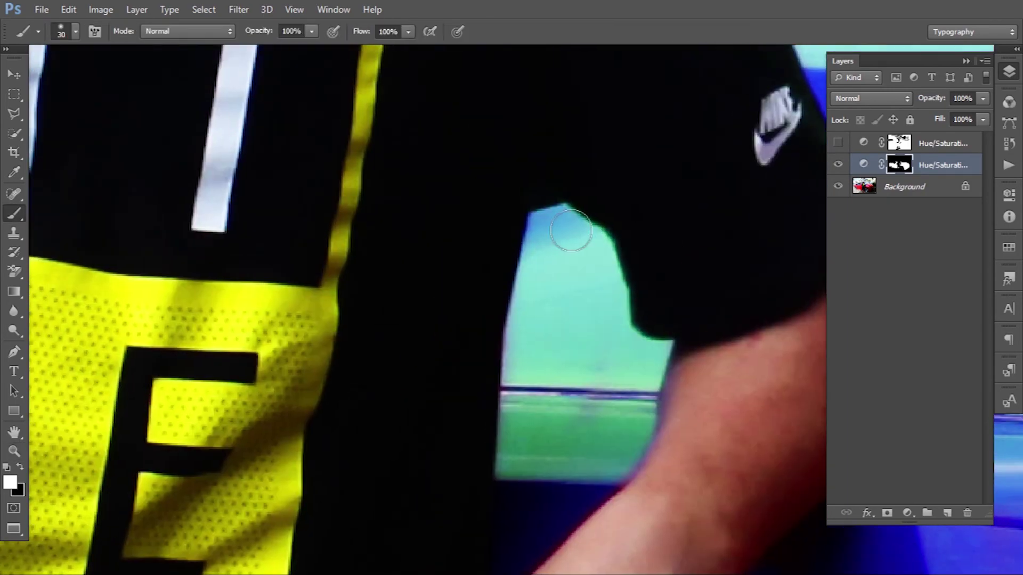
key("bracketright")
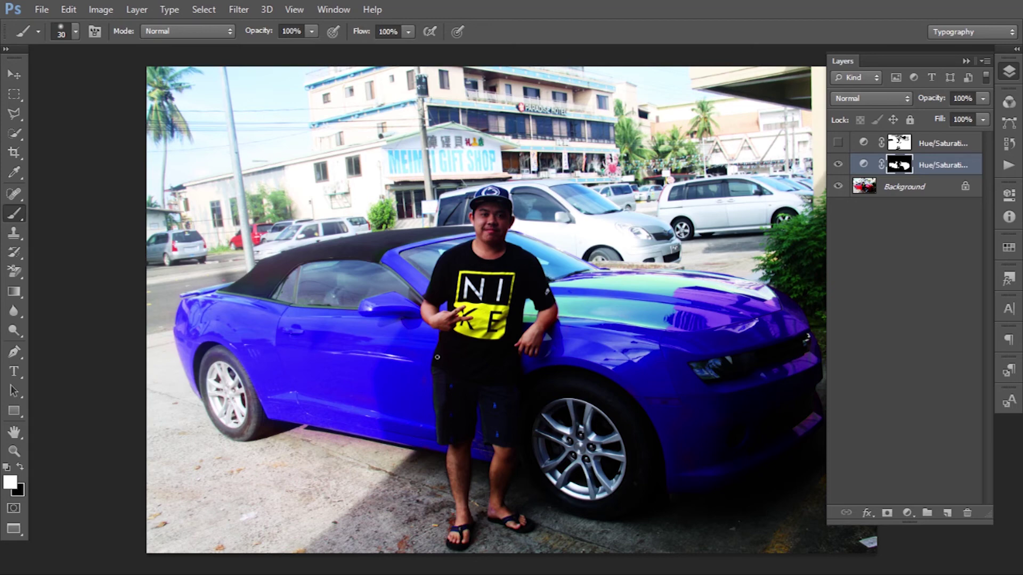
Reopen the settings of the painted Hue/Saturation layer and set the Master hue to -115.
key("z")
mouse_move(635, 317)
left_mouse_down()
mouse_move(672, 322)
mouse_move(609, 305)
left_mouse_up()
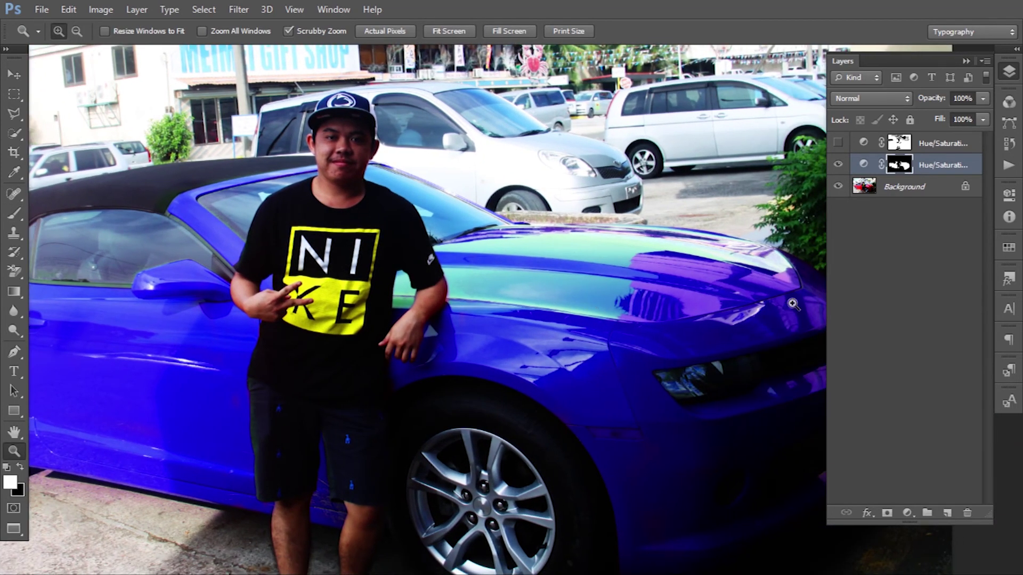
key("ctrl+minus")
key("ctrl+minus")
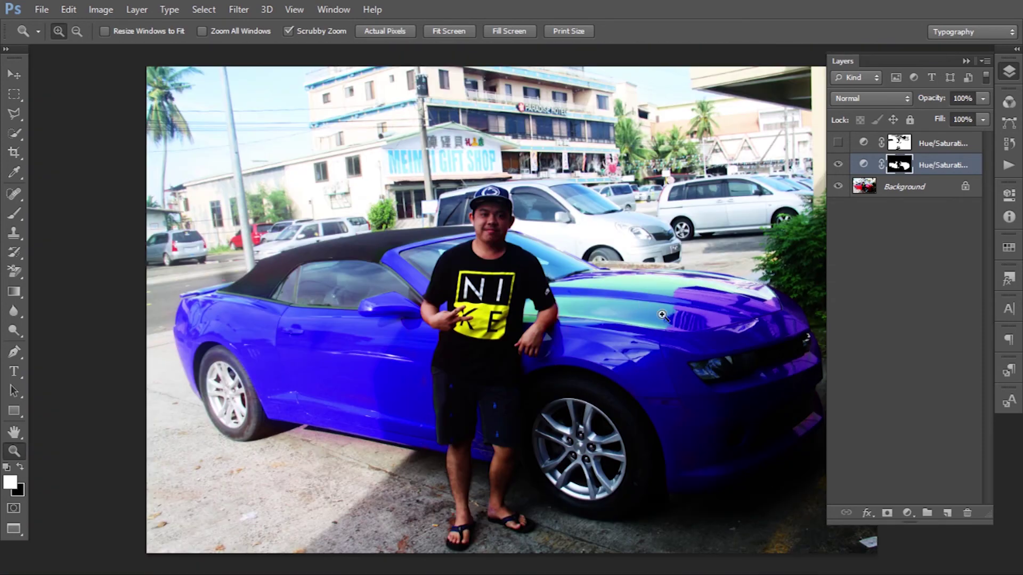
left_click_drag(664, 315, 689, 321)
scroll(466, 237, "up", 1)
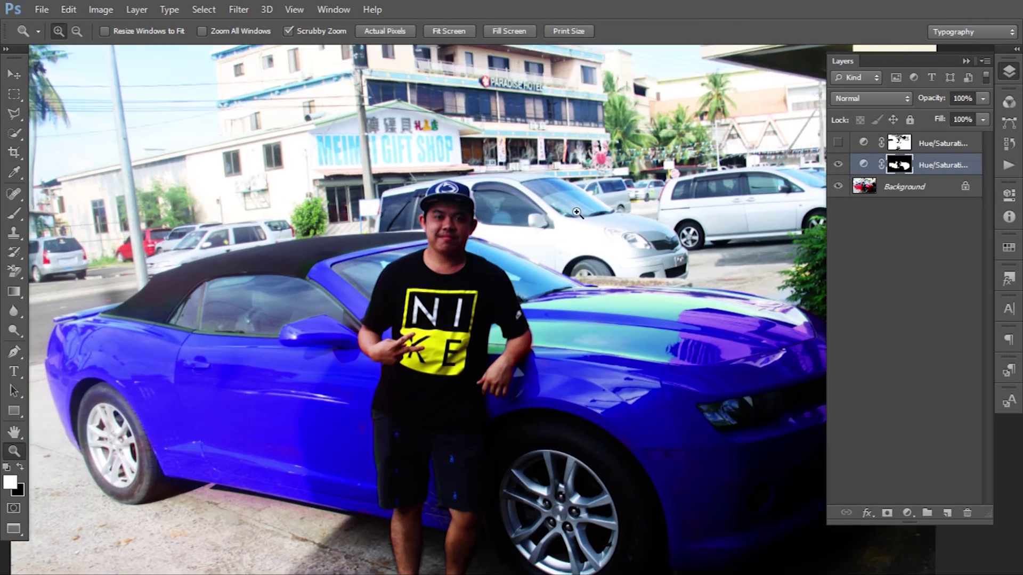
double_click(863, 165)
left_click_drag(913, 285, 859, 288)
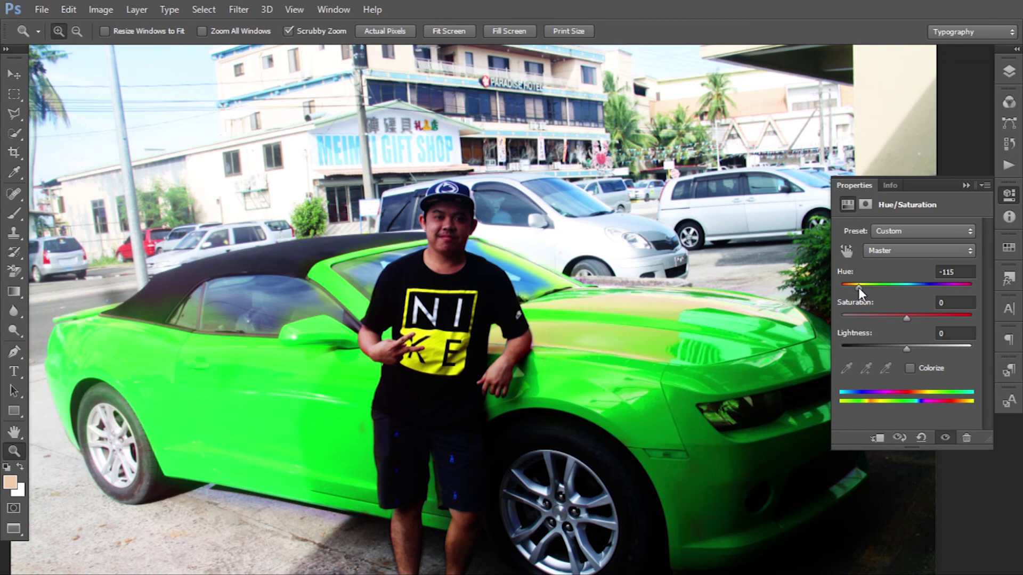
Try a Master hue of +180, and finally set it to +1.
left_click_drag(629, 298, 606, 232)
left_click_drag(858, 286, 970, 298)
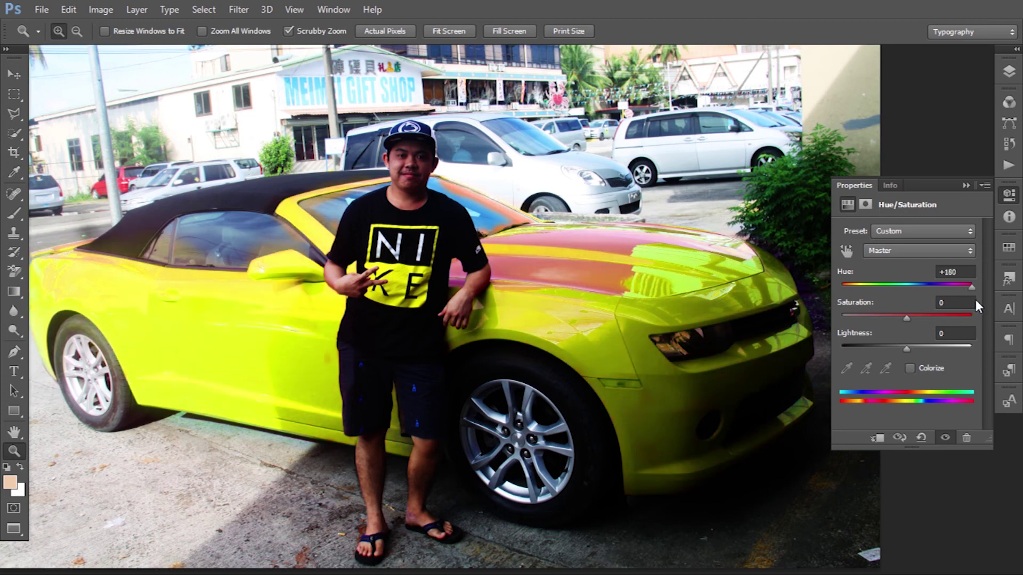
left_click_drag(972, 288, 907, 298)
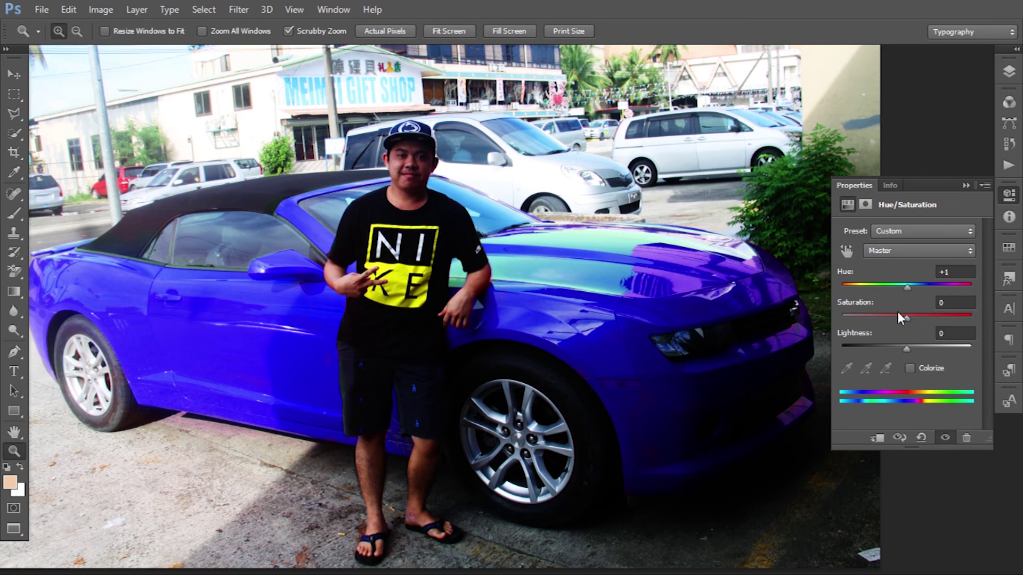
key("ctrl+0")
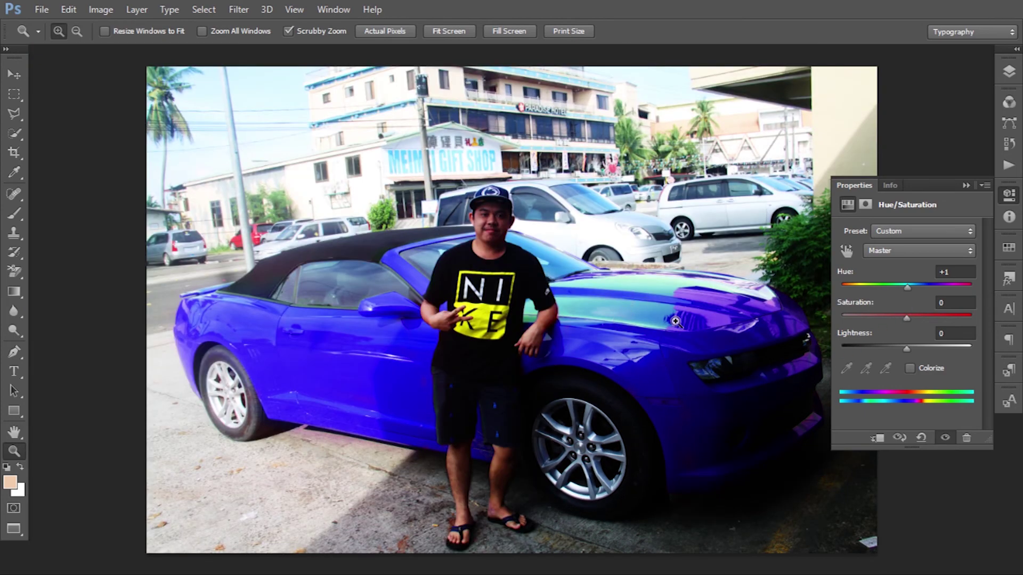
left_click(696, 314)
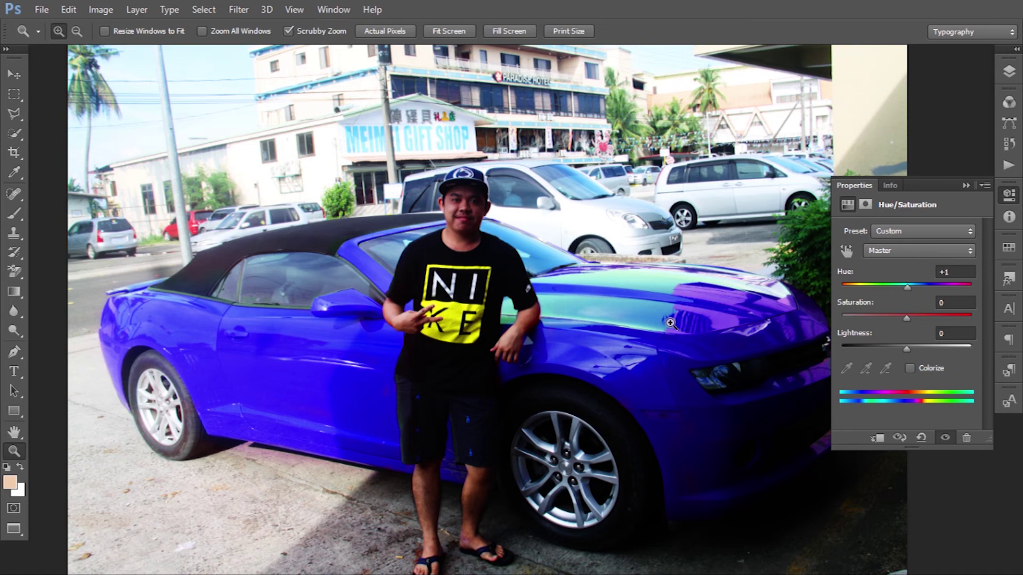
left_click(506, 327)
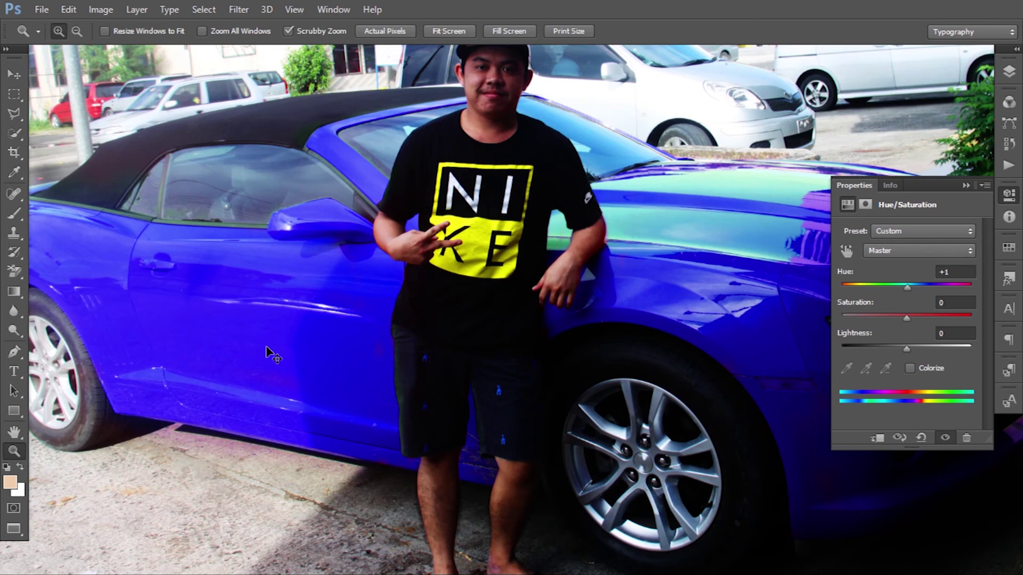